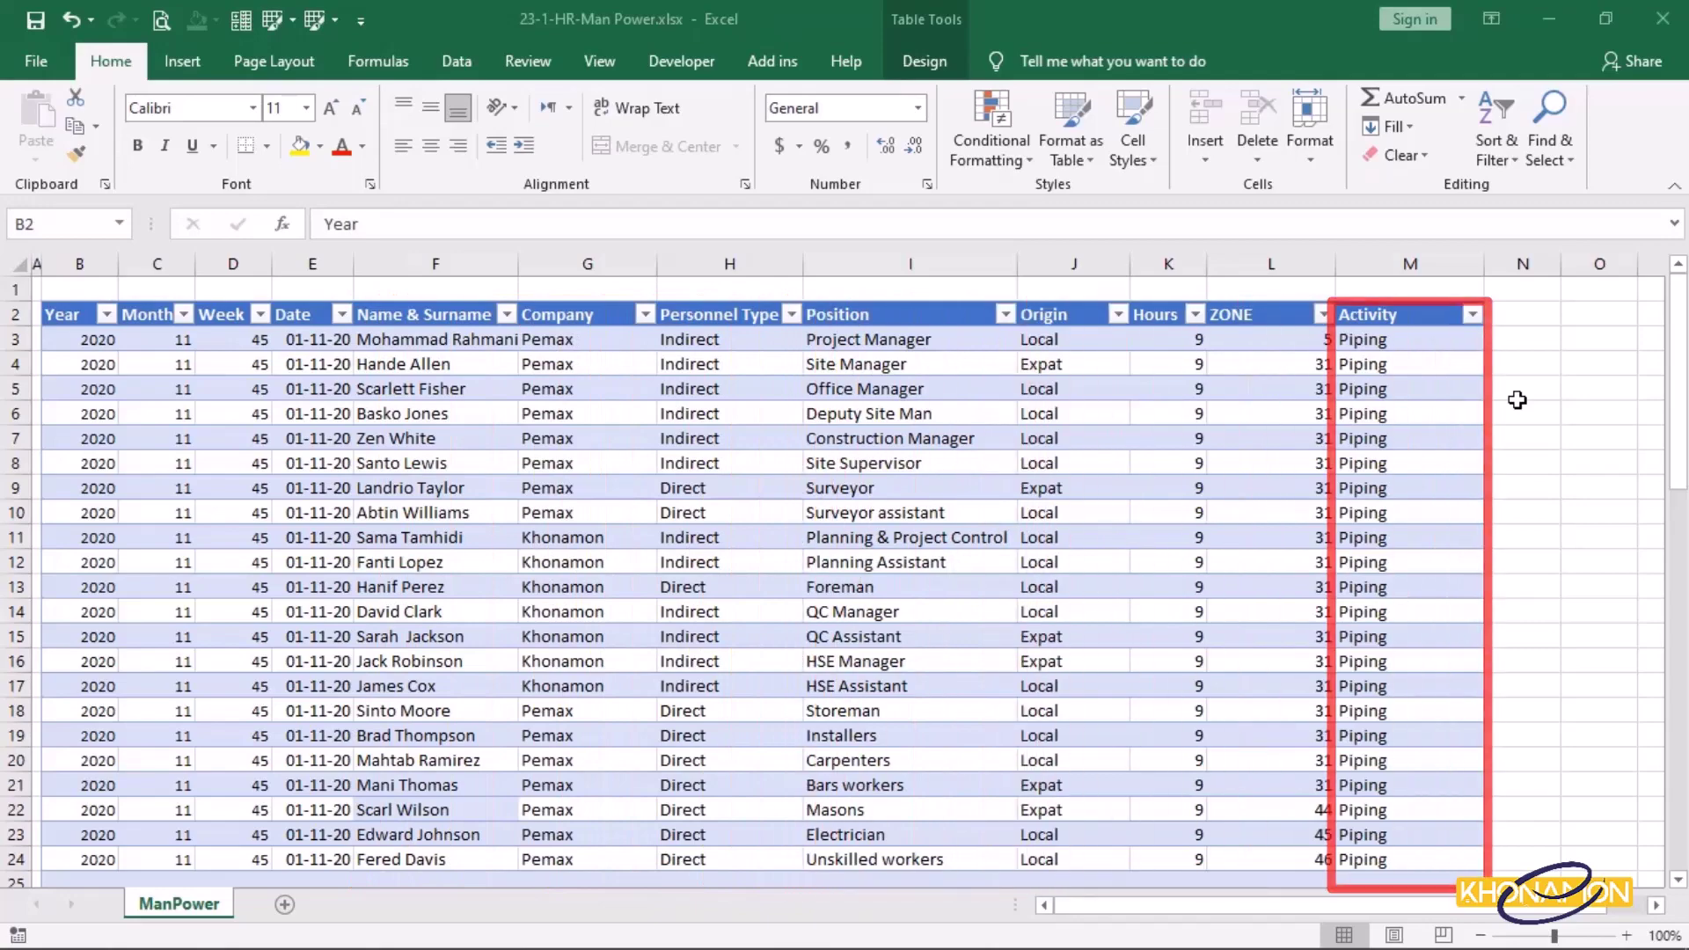
# Inspect the MP table where the first date's records end and the next date block begins
pyautogui.scroll(-5, 1518, 400)
pyautogui.scroll(-4, 1517, 401)
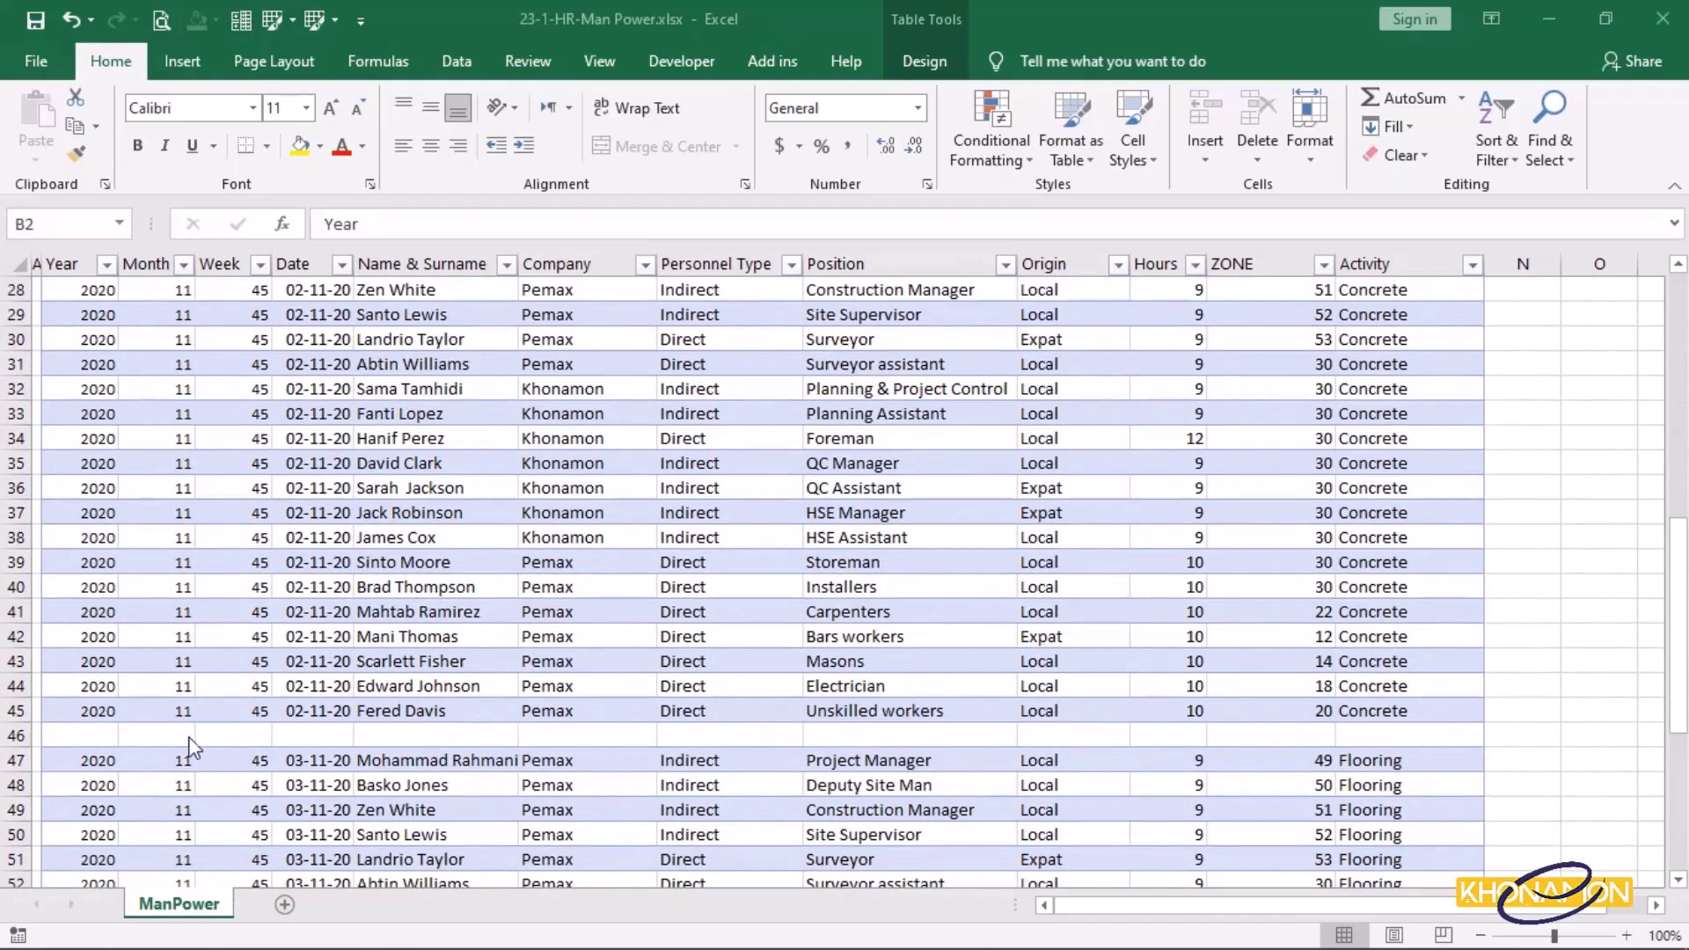
pyautogui.moveTo(176, 737); pyautogui.dragTo(428, 731)
pyautogui.scroll(3, 378, 737)
pyautogui.scroll(4, 378, 738)
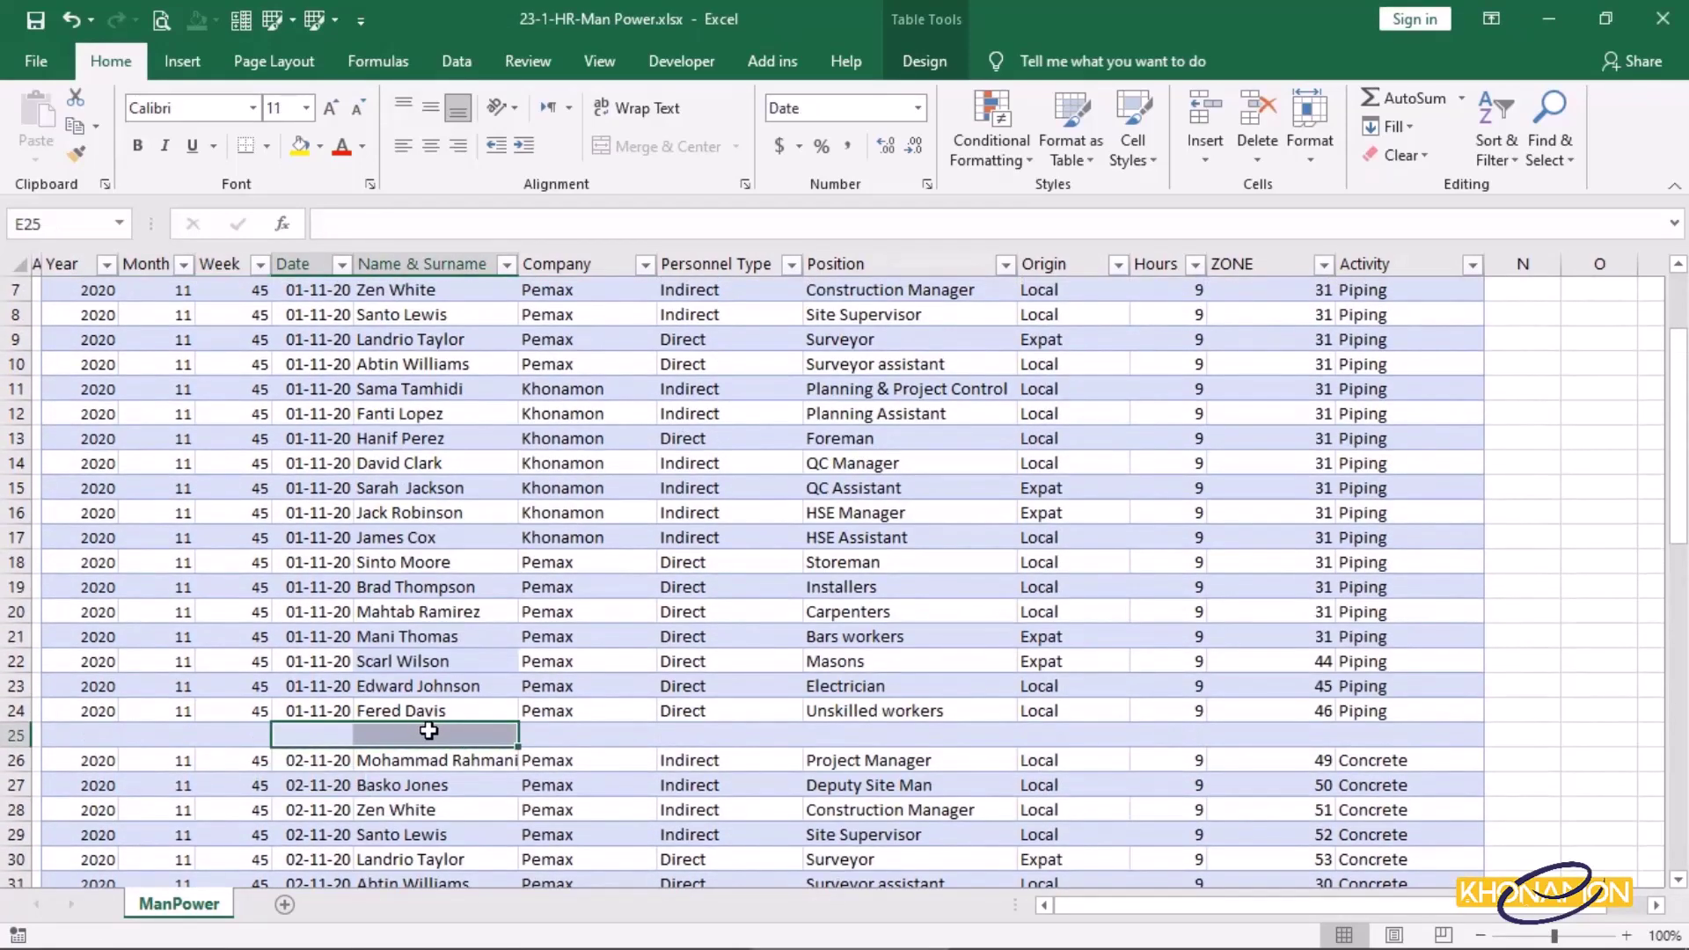
pyautogui.click(337, 714)
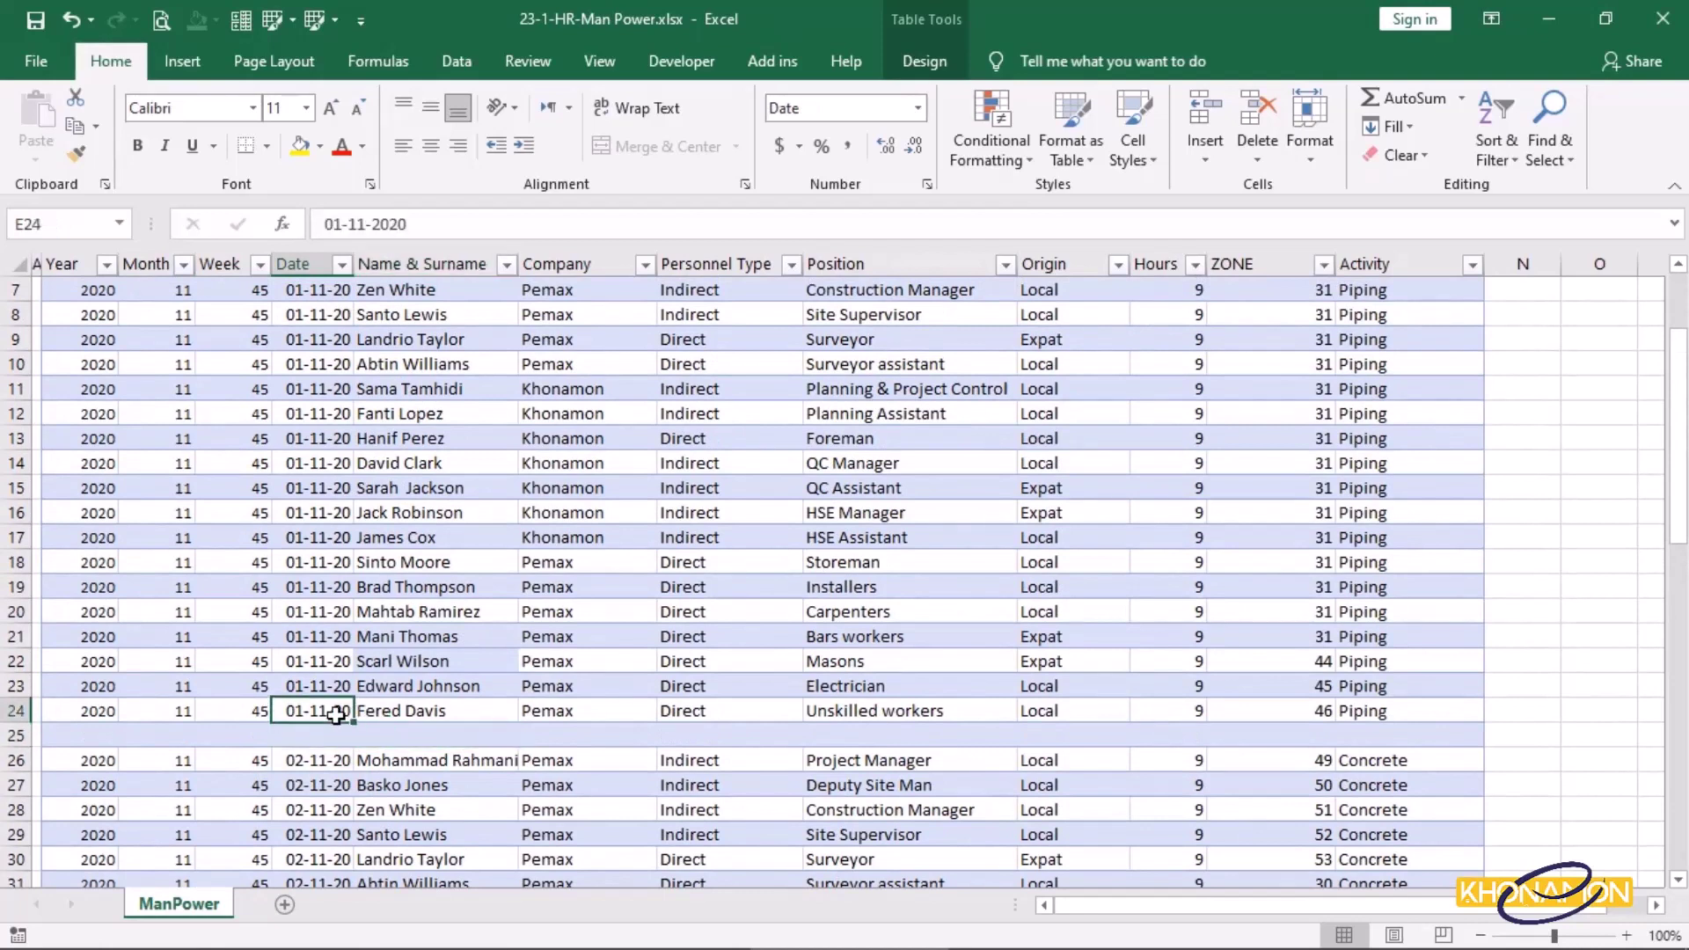
pyautogui.click(336, 734)
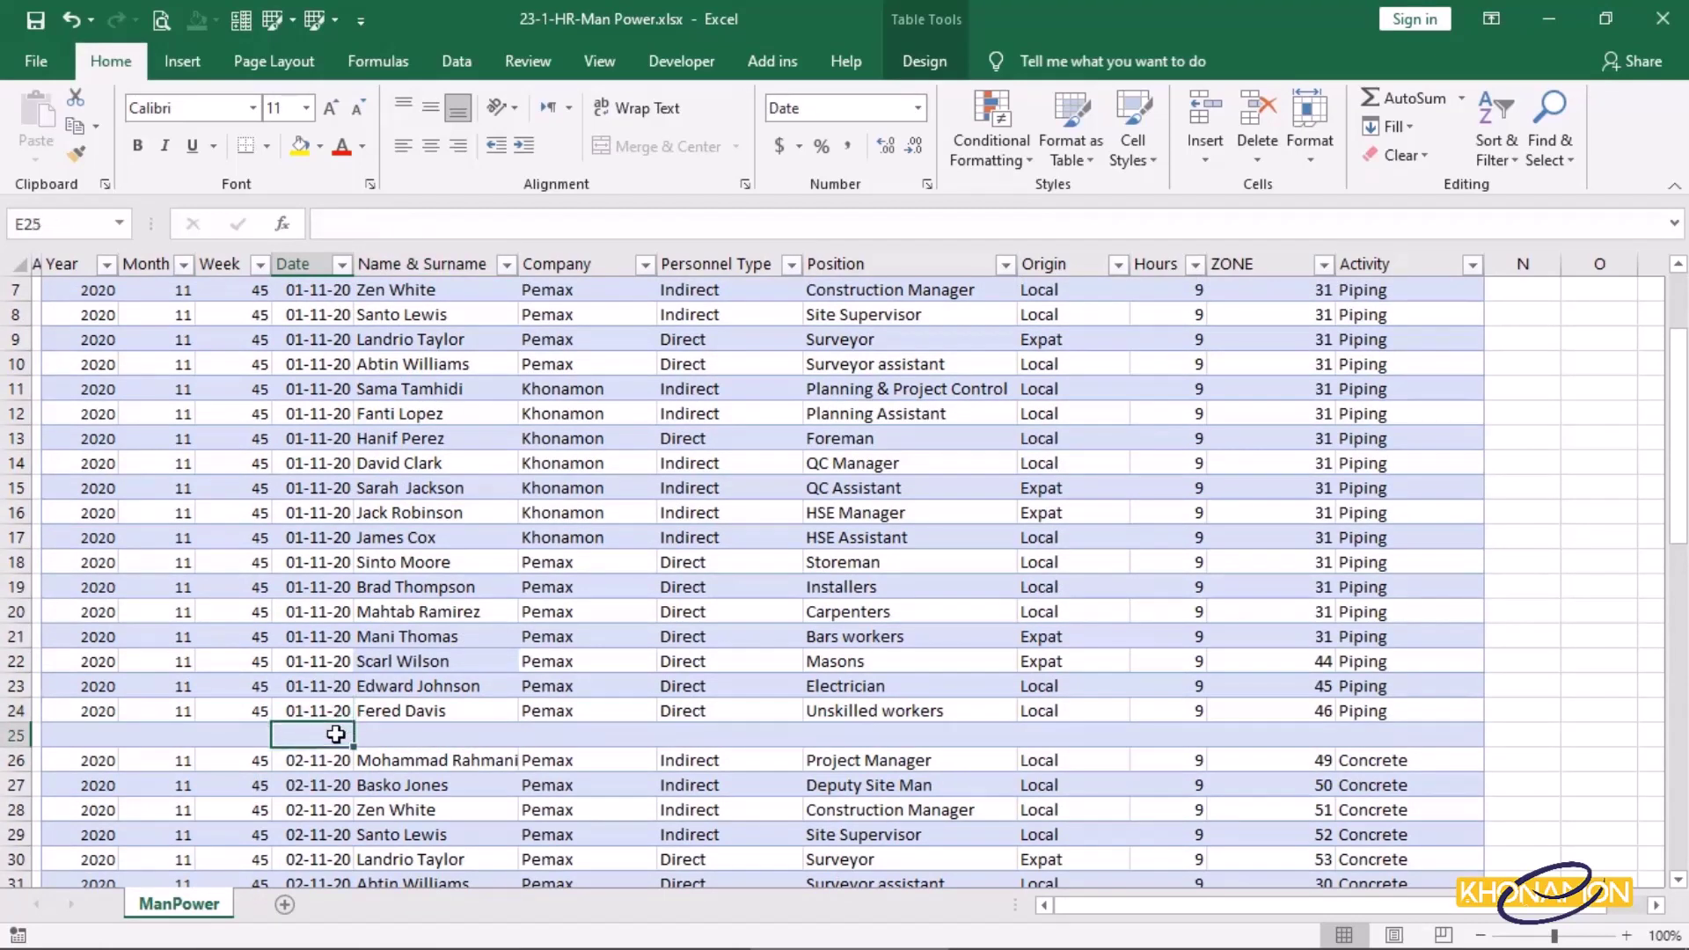
pyautogui.click(335, 759)
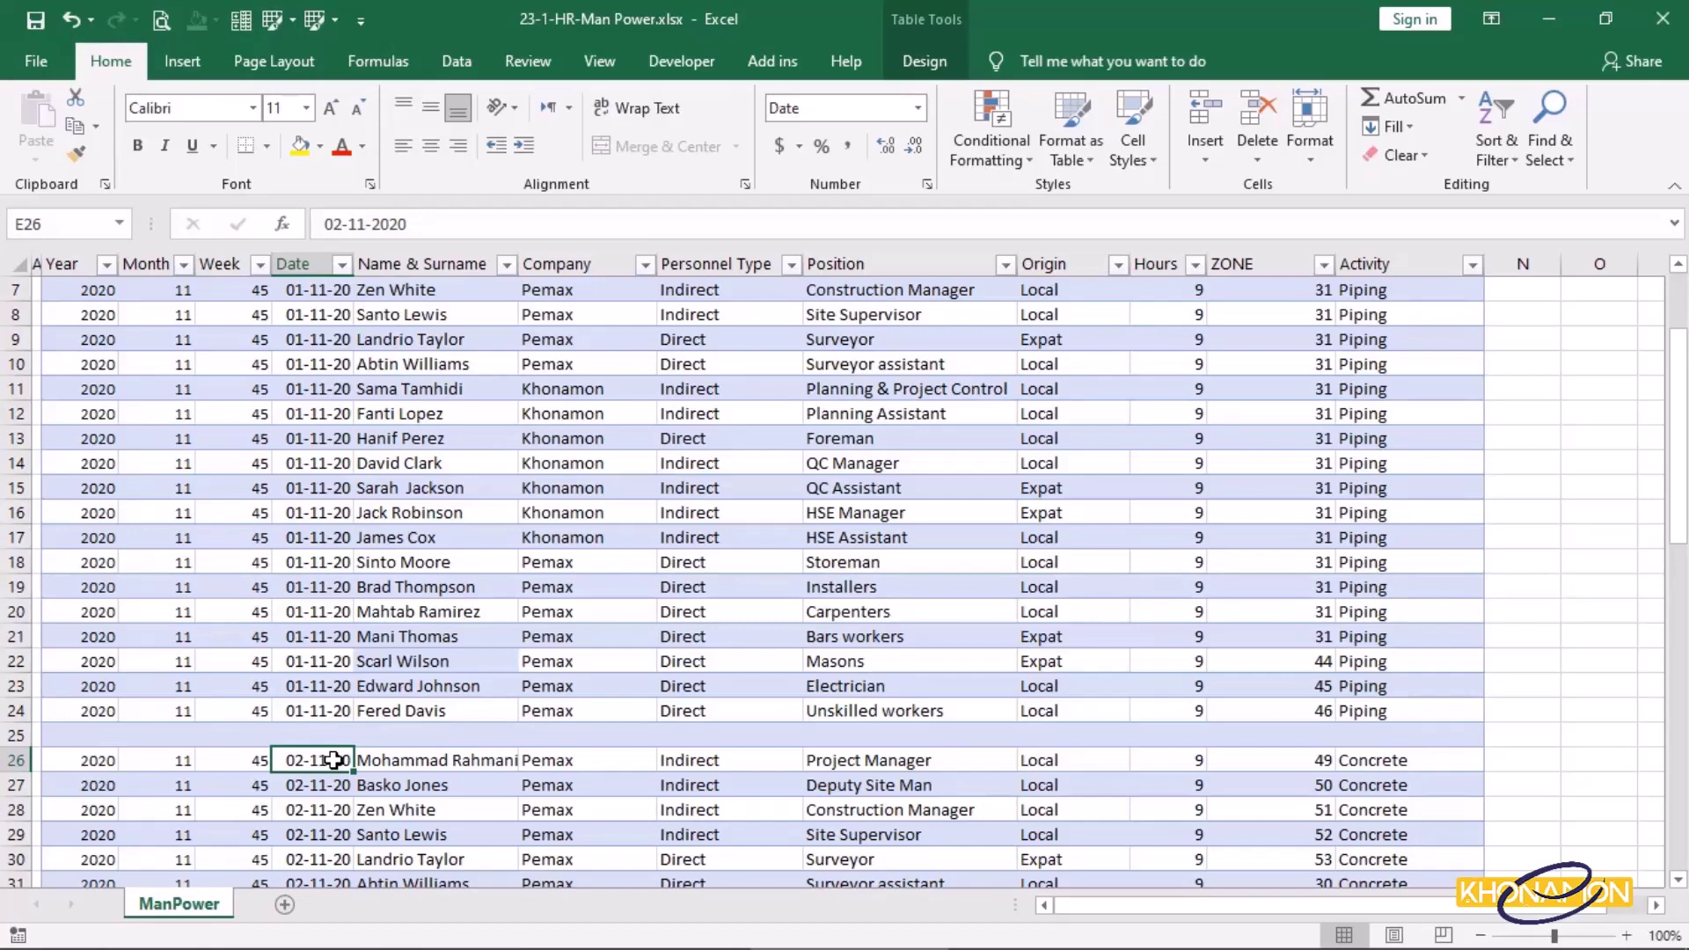
# Jump from the first name to the first date block's end, the last record, then the header
pyautogui.scroll(2, 334, 760)
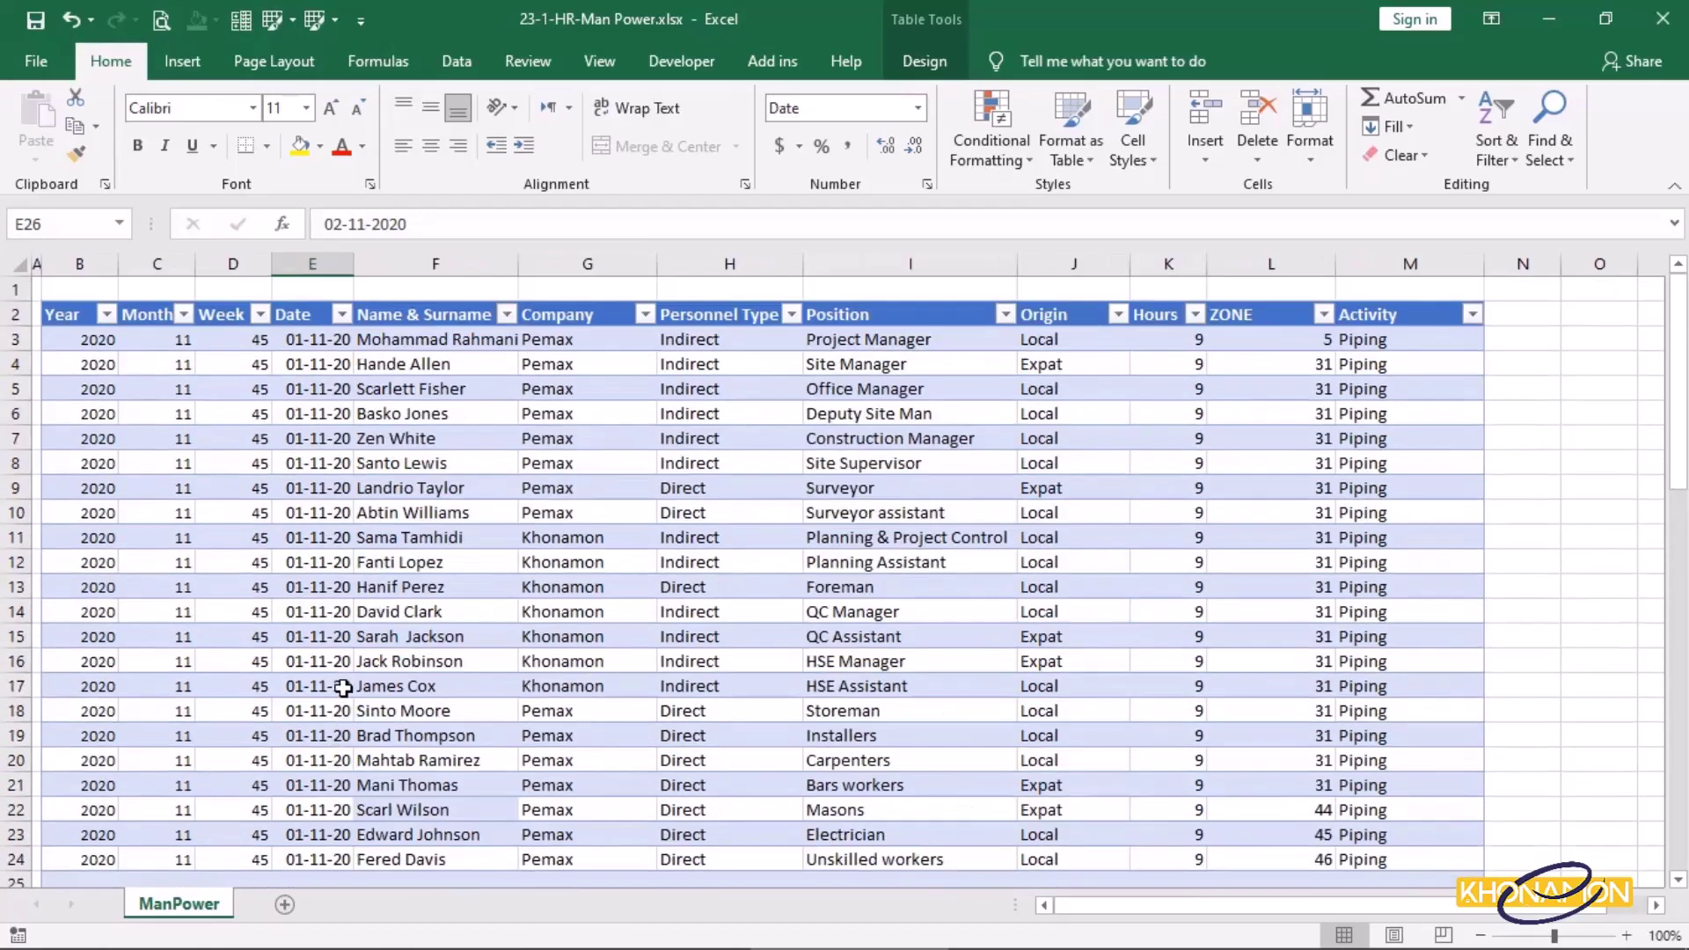
pyautogui.click(373, 342)
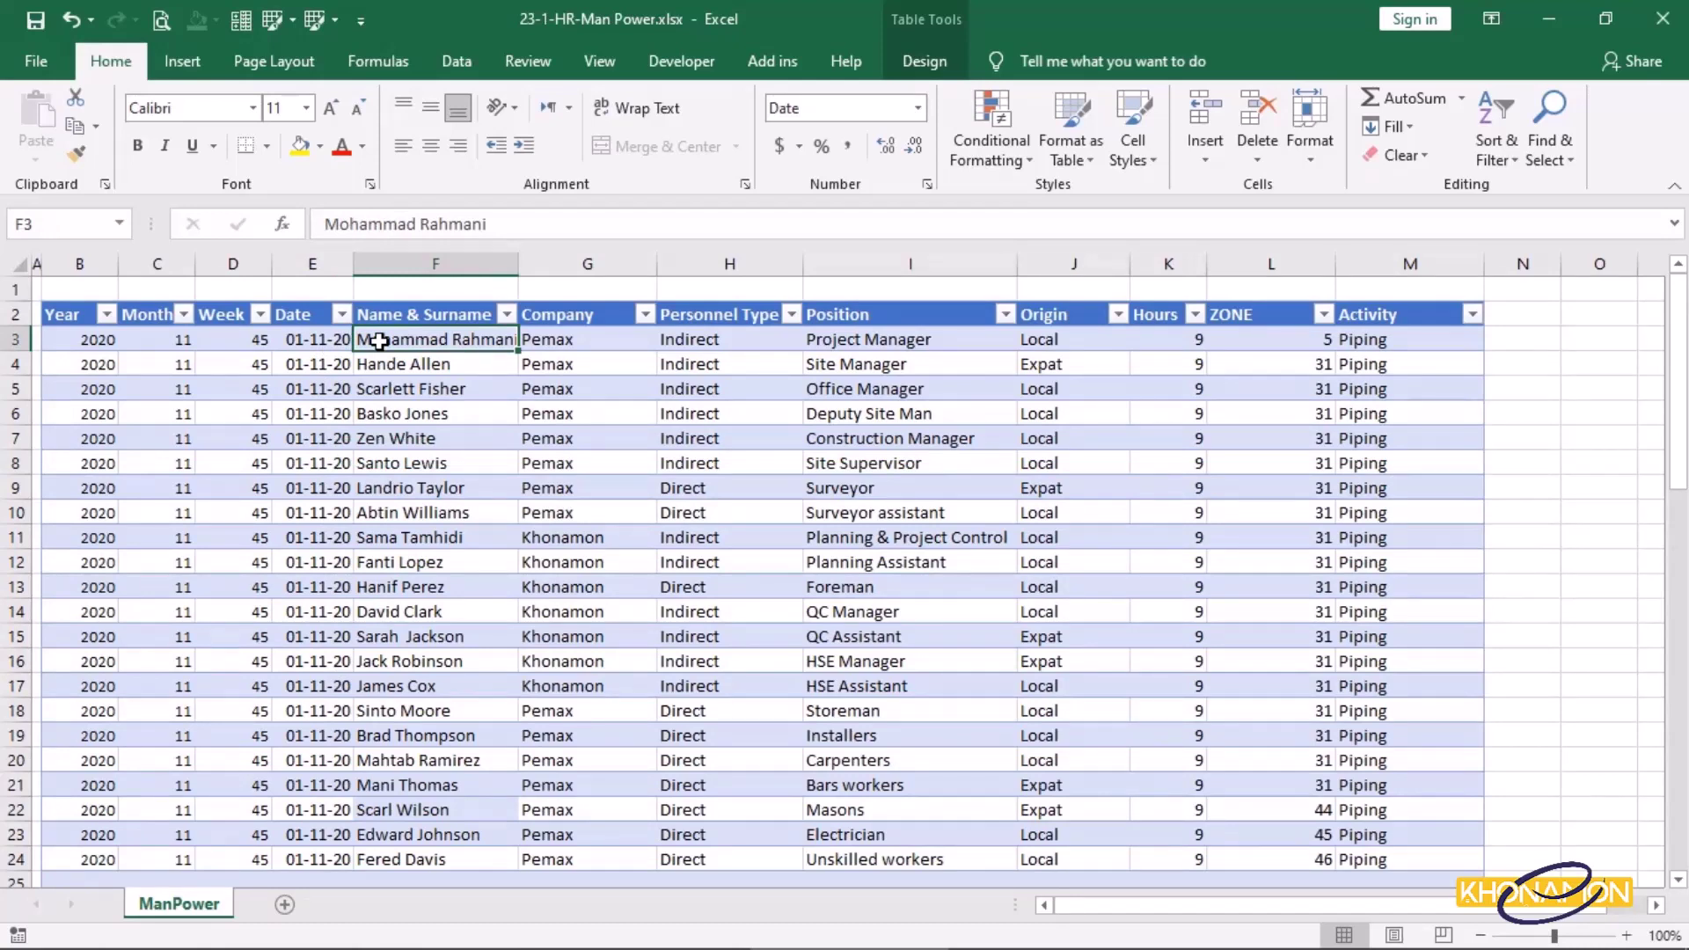
pyautogui.press('ctrl')
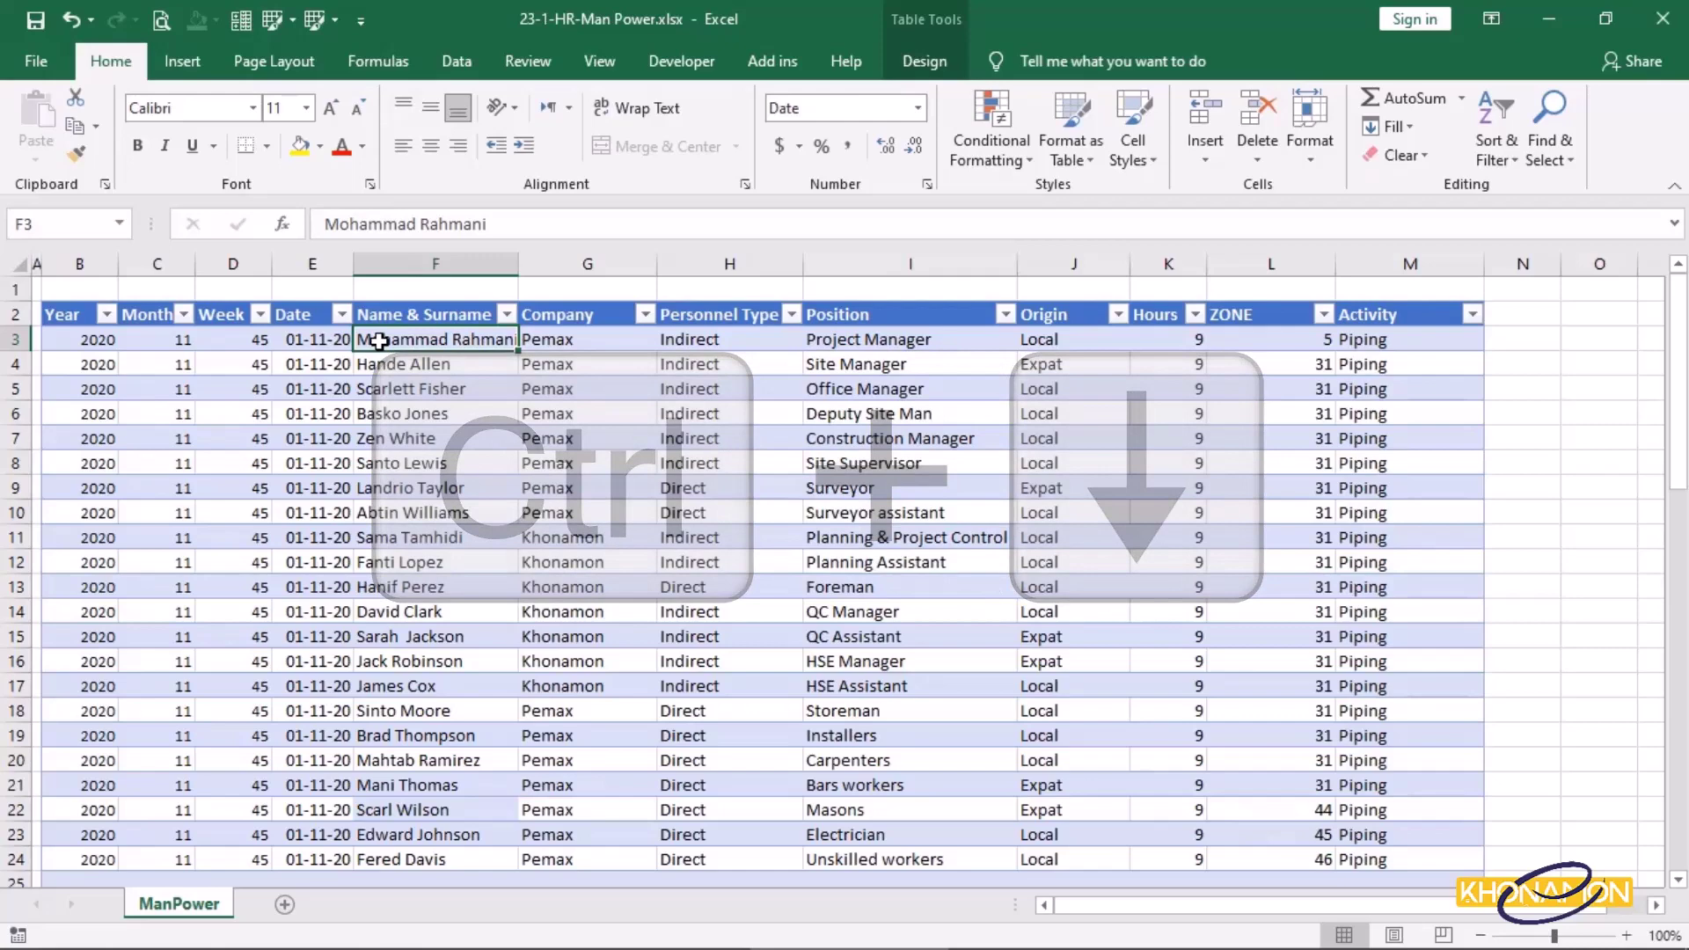
pyautogui.hotkey('ctrl', 'Down')
pyautogui.hotkey('ctrl', 'Down')
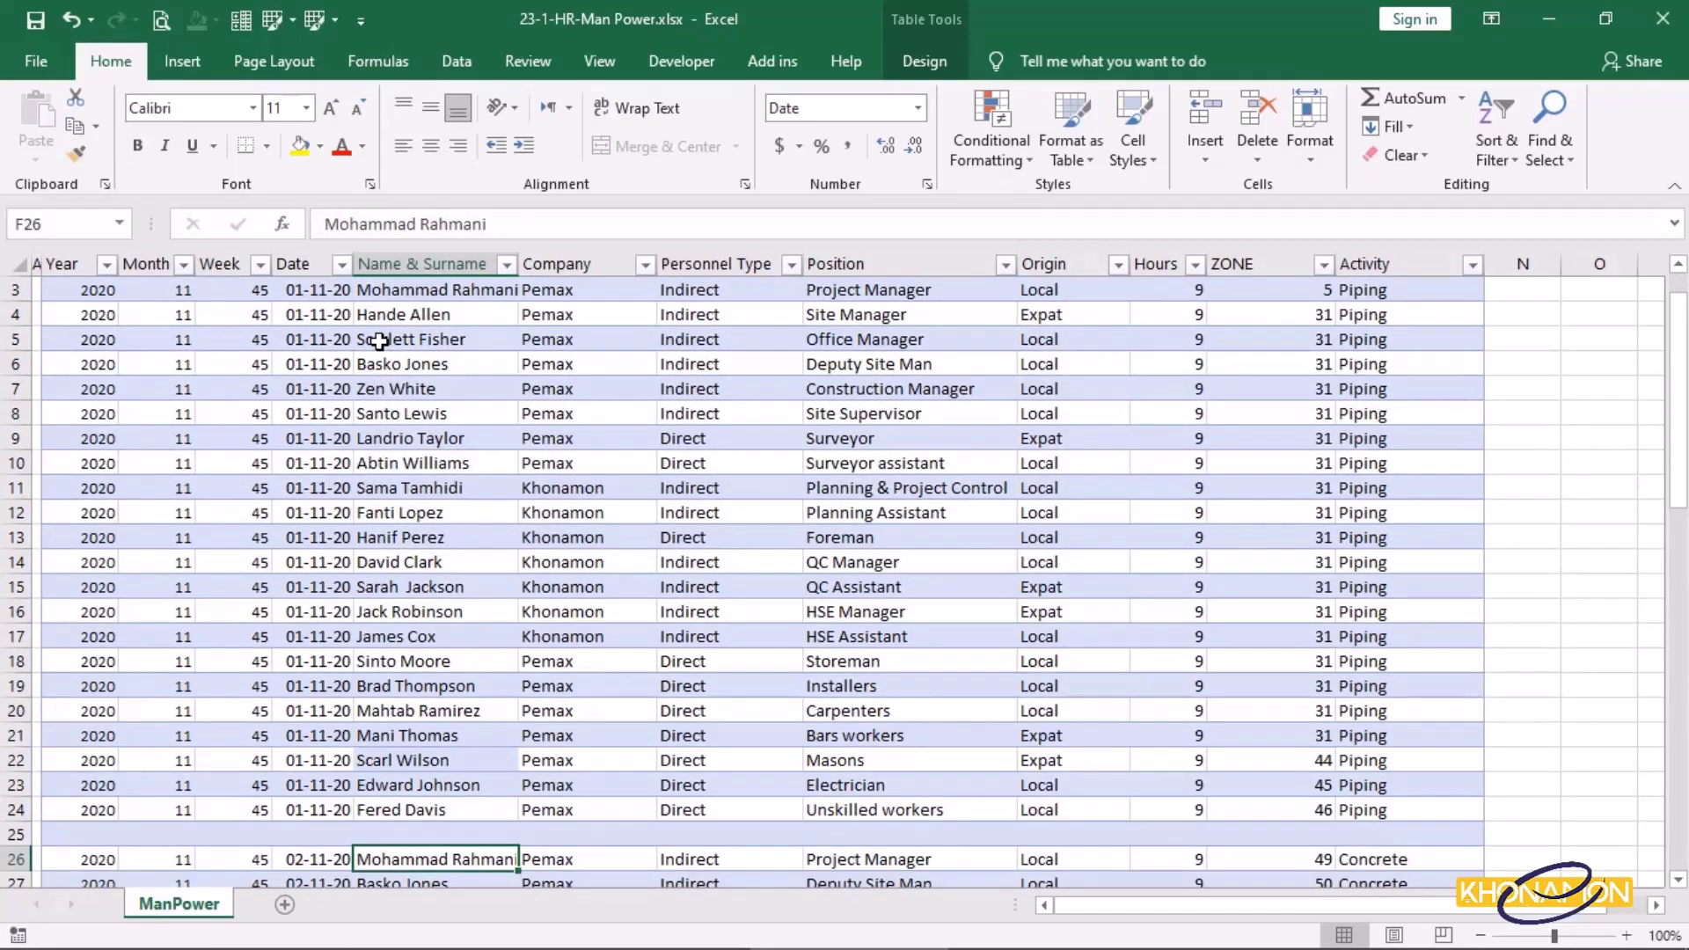
pyautogui.hotkey('ctrl', 'Down')
pyautogui.hotkey('ctrl', 'Down')
pyautogui.hotkey('ctrl', 'Down')
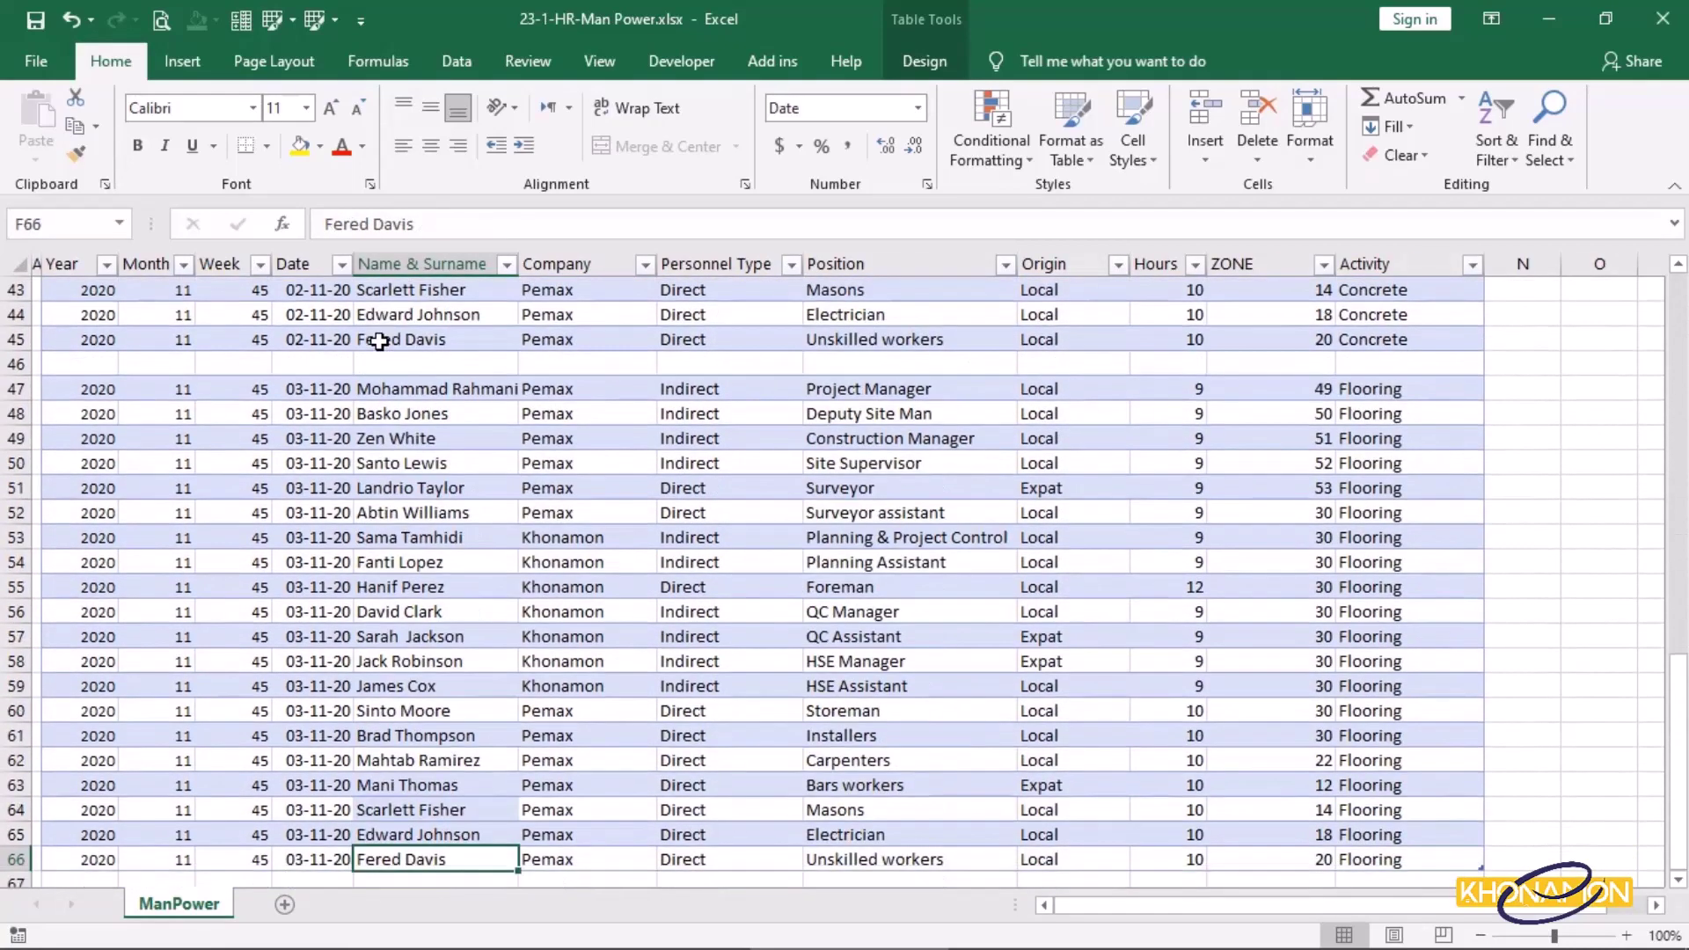
pyautogui.hotkey('ctrl', 'Up')
pyautogui.hotkey('ctrl', 'Up')
pyautogui.hotkey('ctrl', 'Up')
pyautogui.hotkey('ctrl', 'Up')
pyautogui.hotkey('ctrl', 'Up')
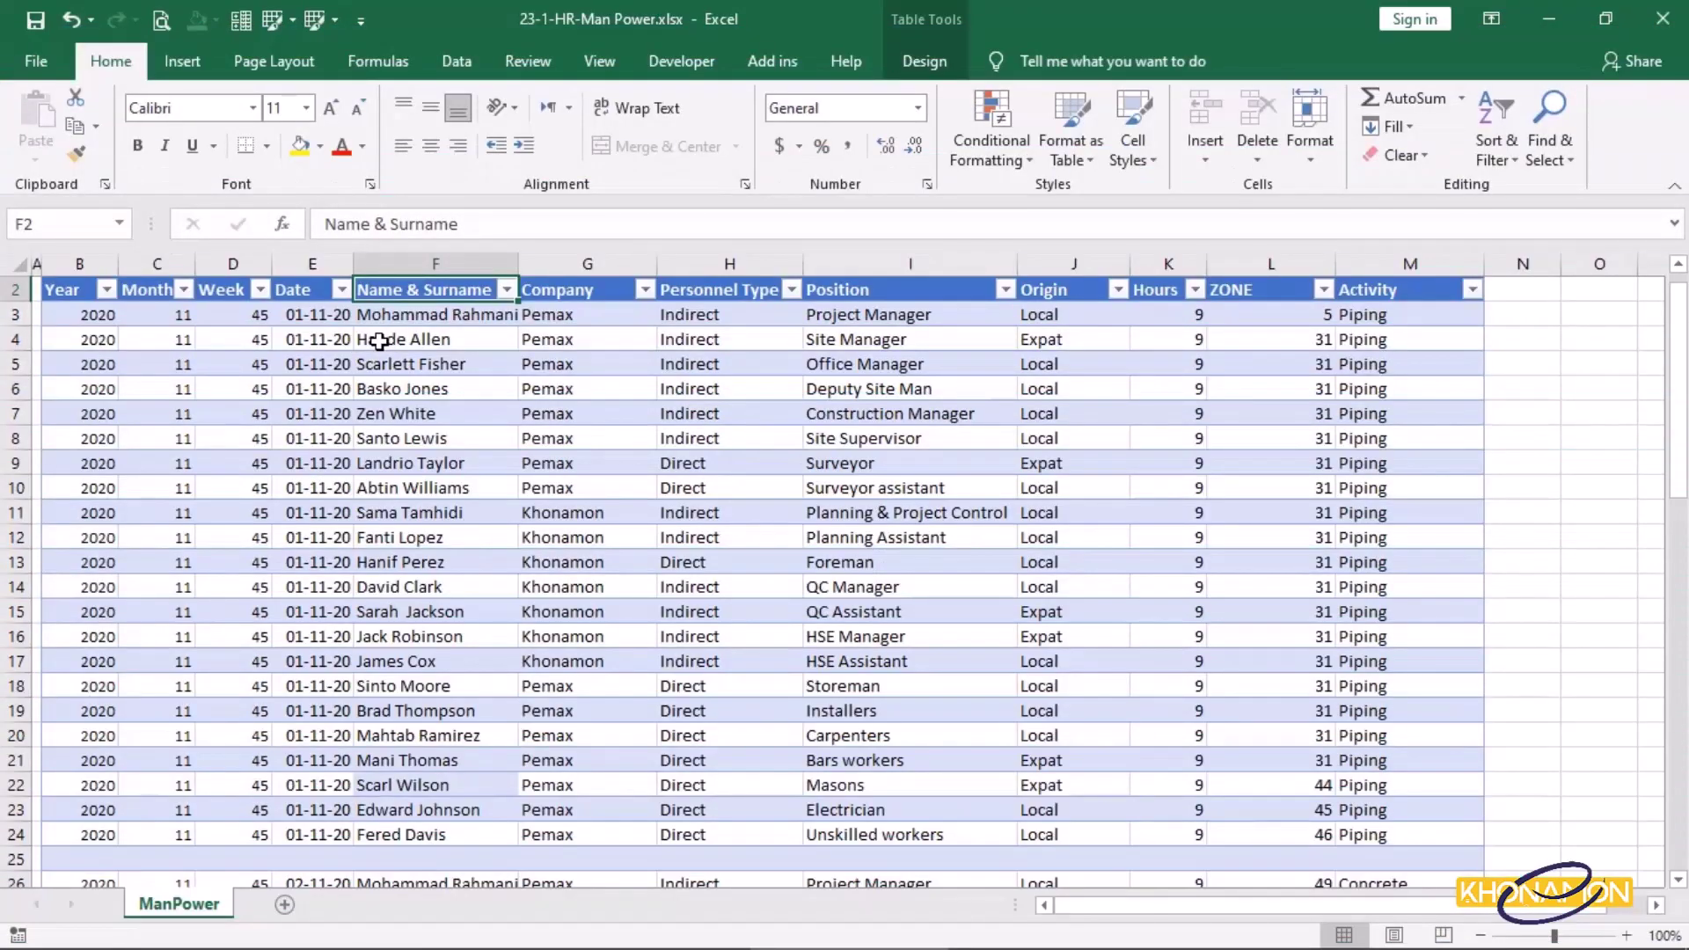
# Build PivotTable1 from the MP table on a new worksheet
pyautogui.click(673, 409)
pyautogui.click(908, 53)
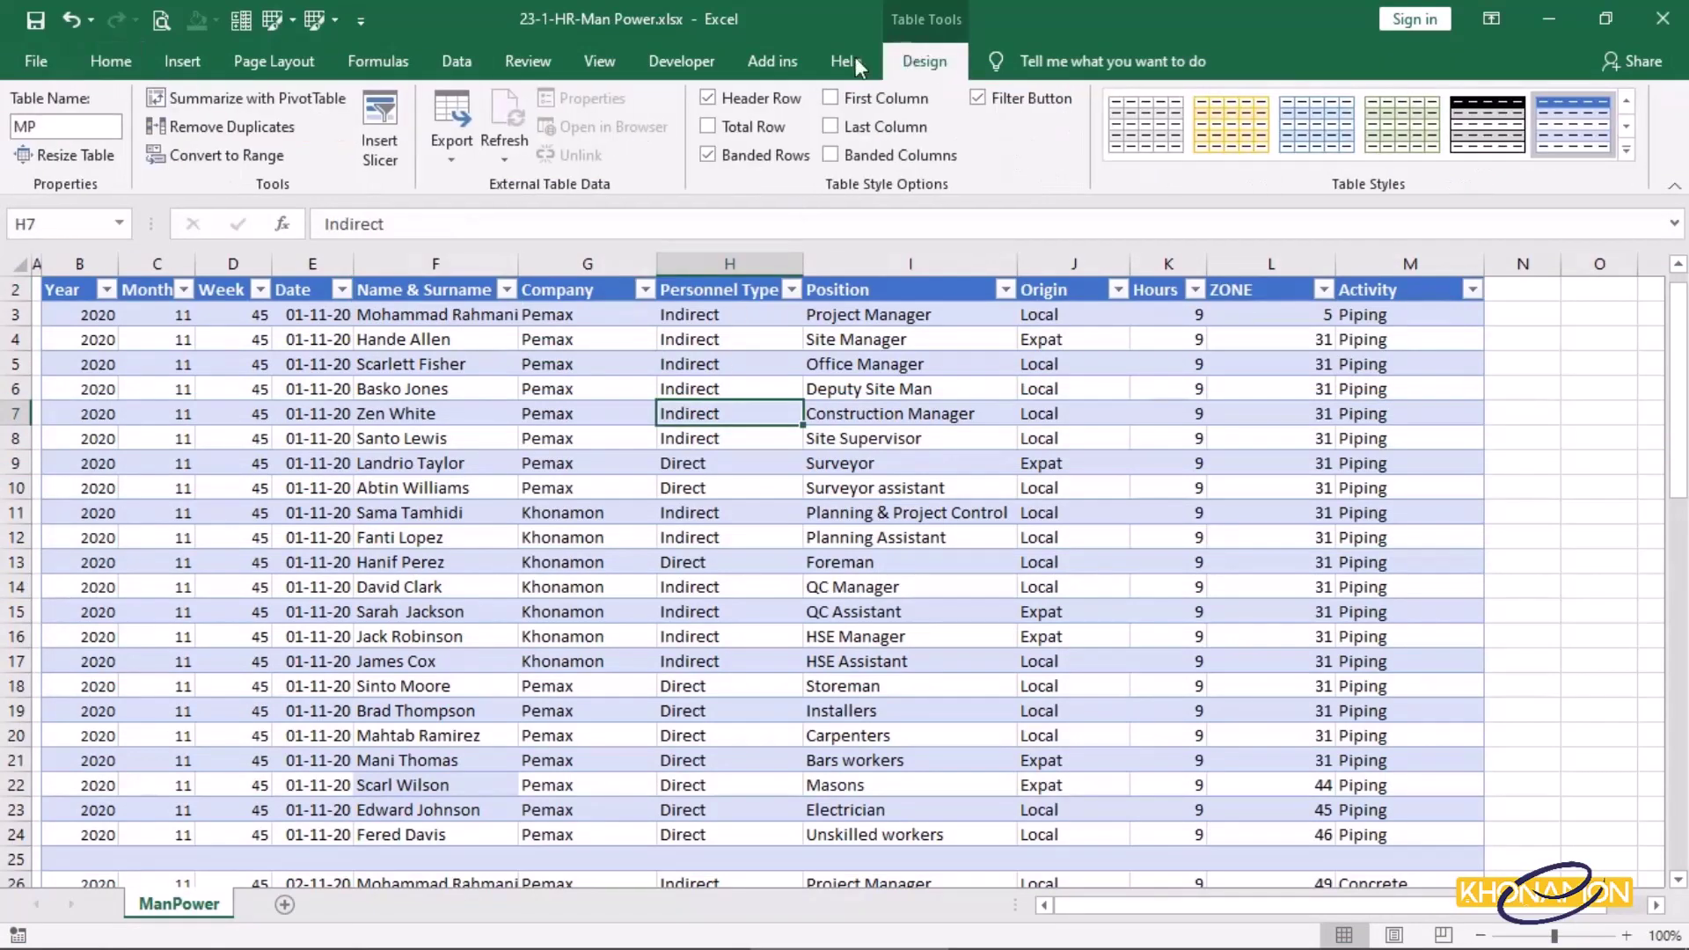
pyautogui.click(259, 96)
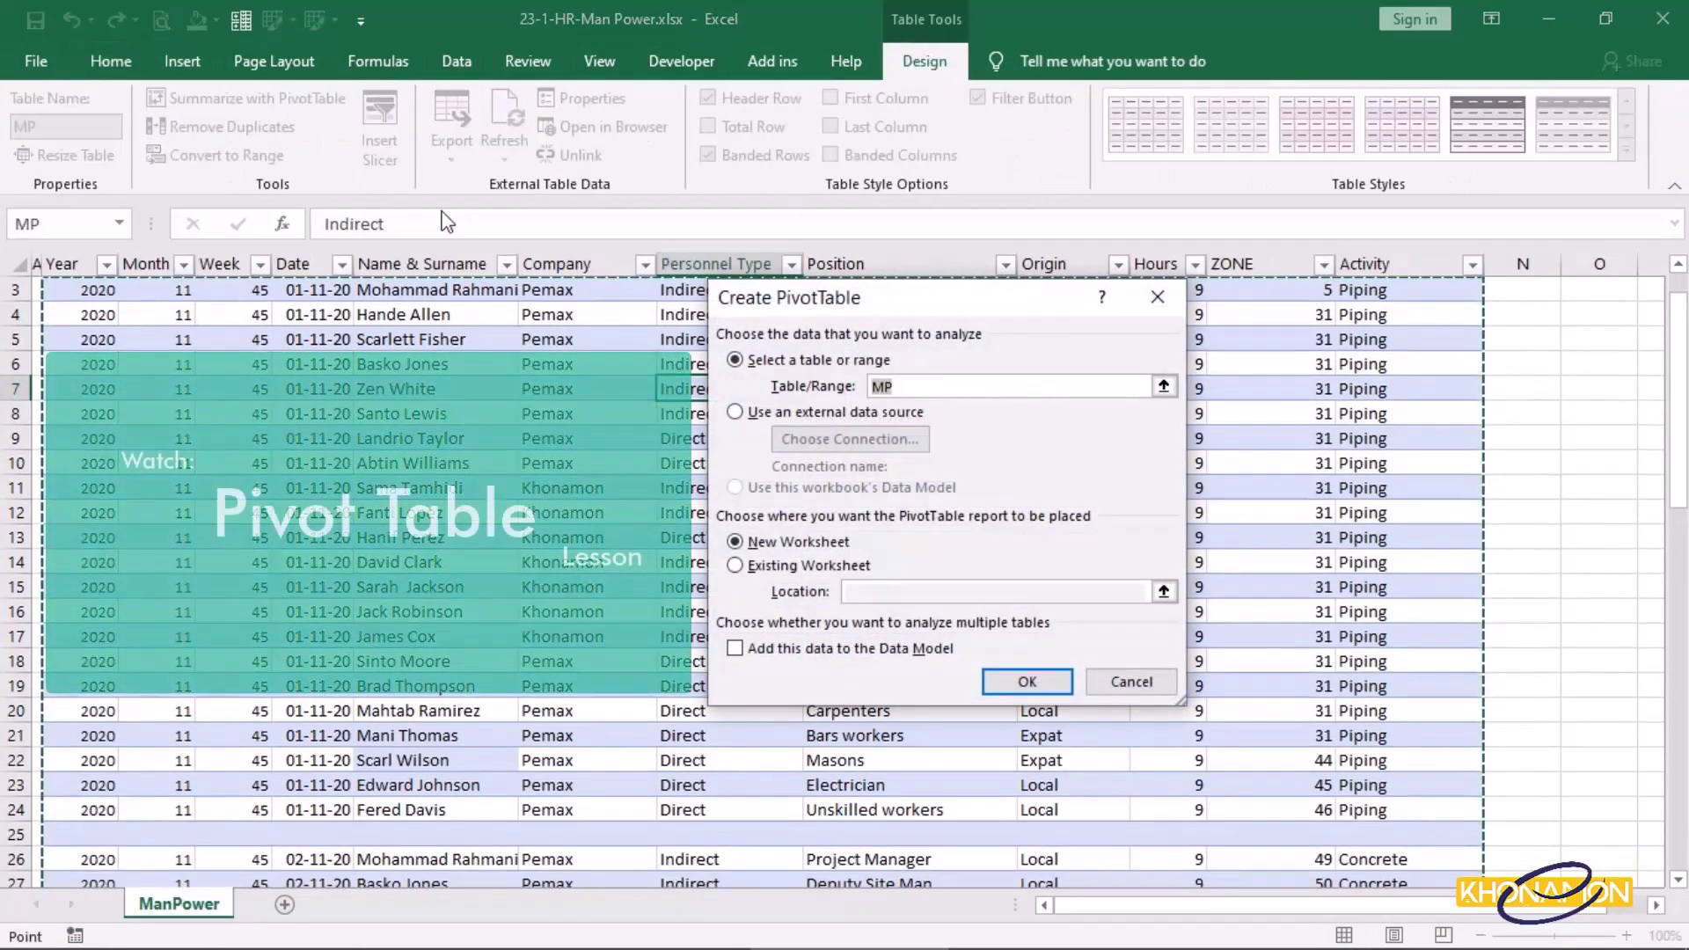
pyautogui.click(1010, 684)
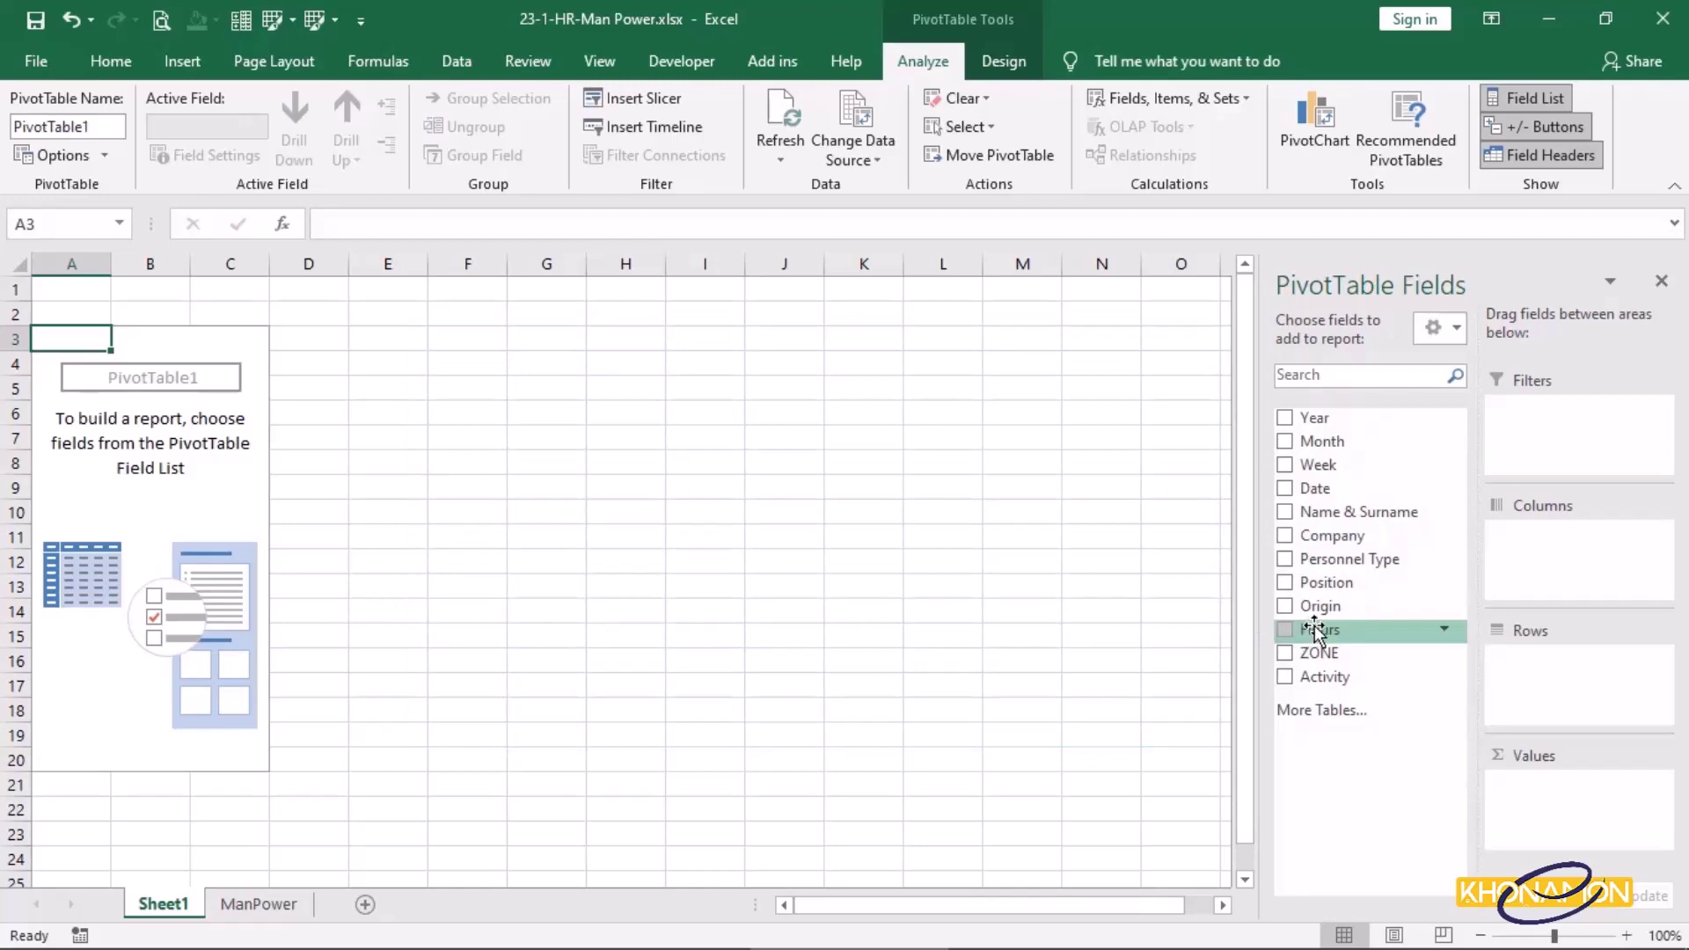
# Sum Hours by Company excluding (blank), Khonamon 195 and Pemax 383, and add Date as a filter
pyautogui.moveTo(1316, 629); pyautogui.dragTo(1550, 806)
pyautogui.moveTo(1353, 538); pyautogui.dragTo(1550, 674)
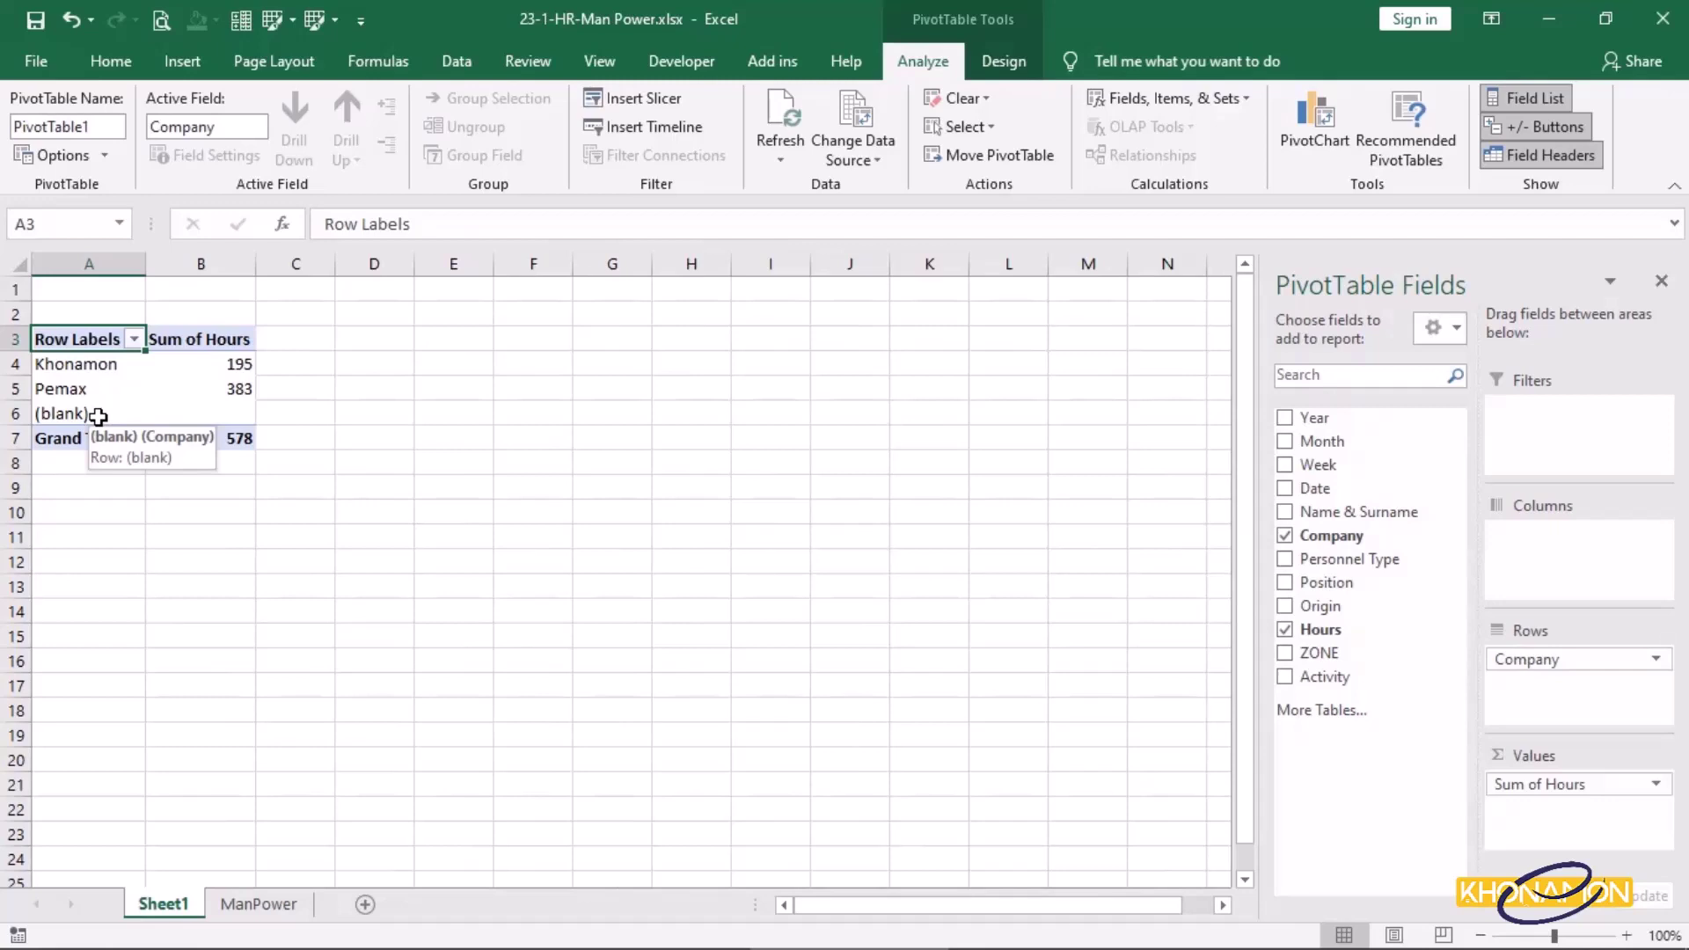
pyautogui.click(133, 339)
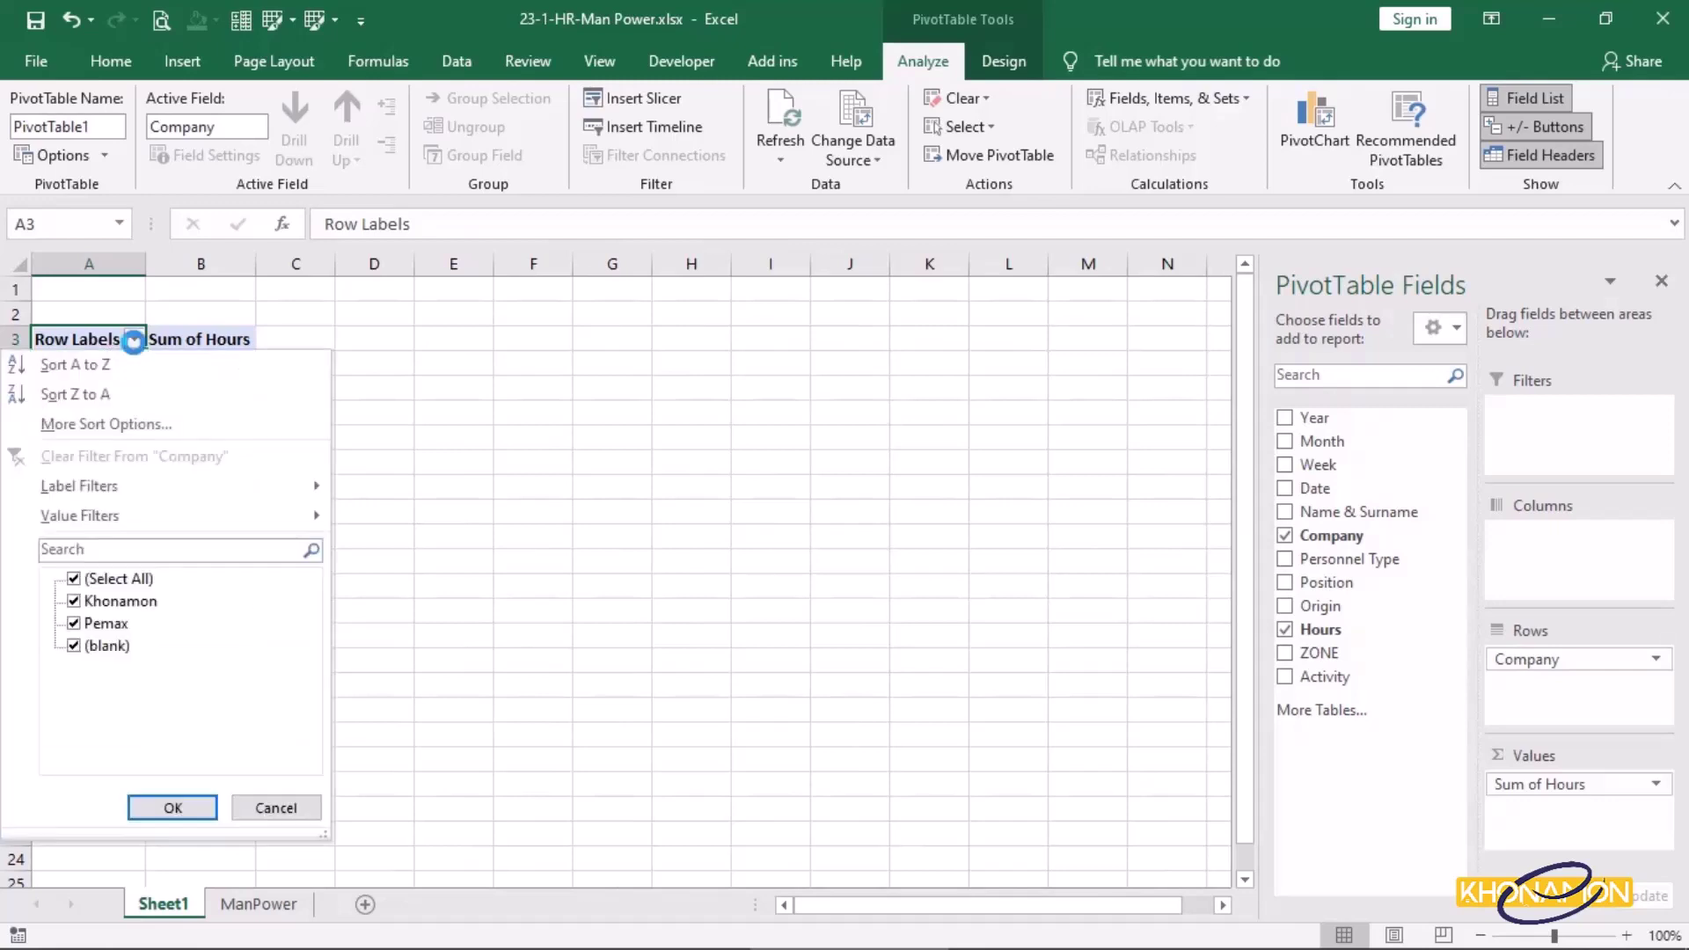
pyautogui.click(74, 647)
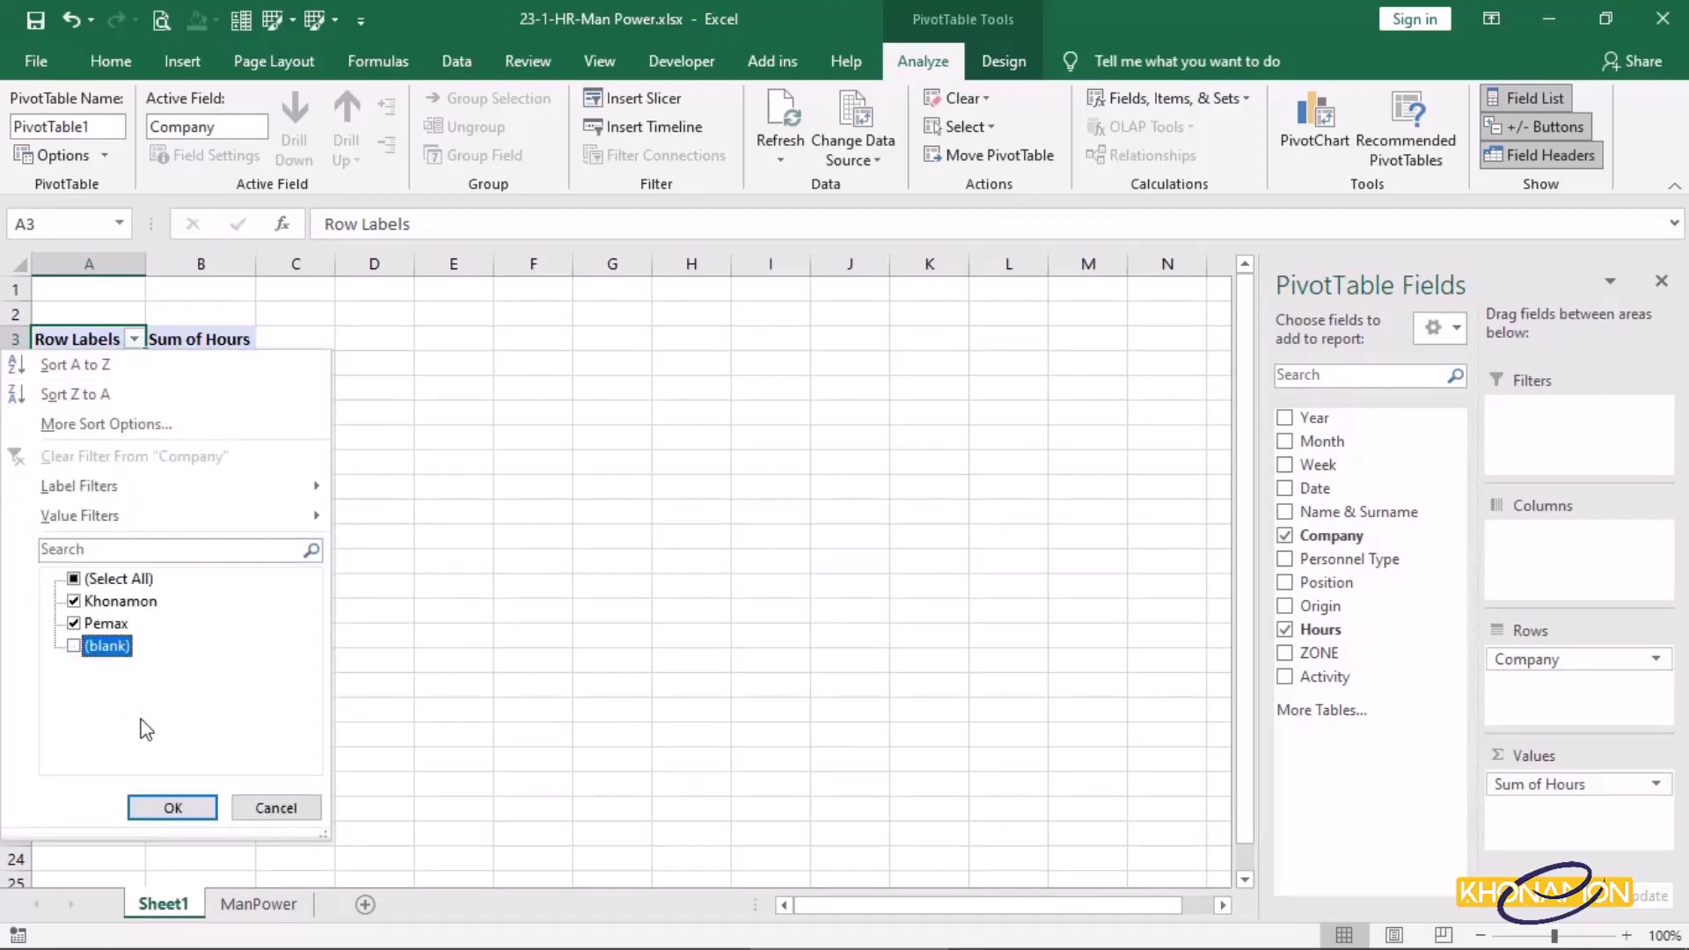
pyautogui.click(173, 807)
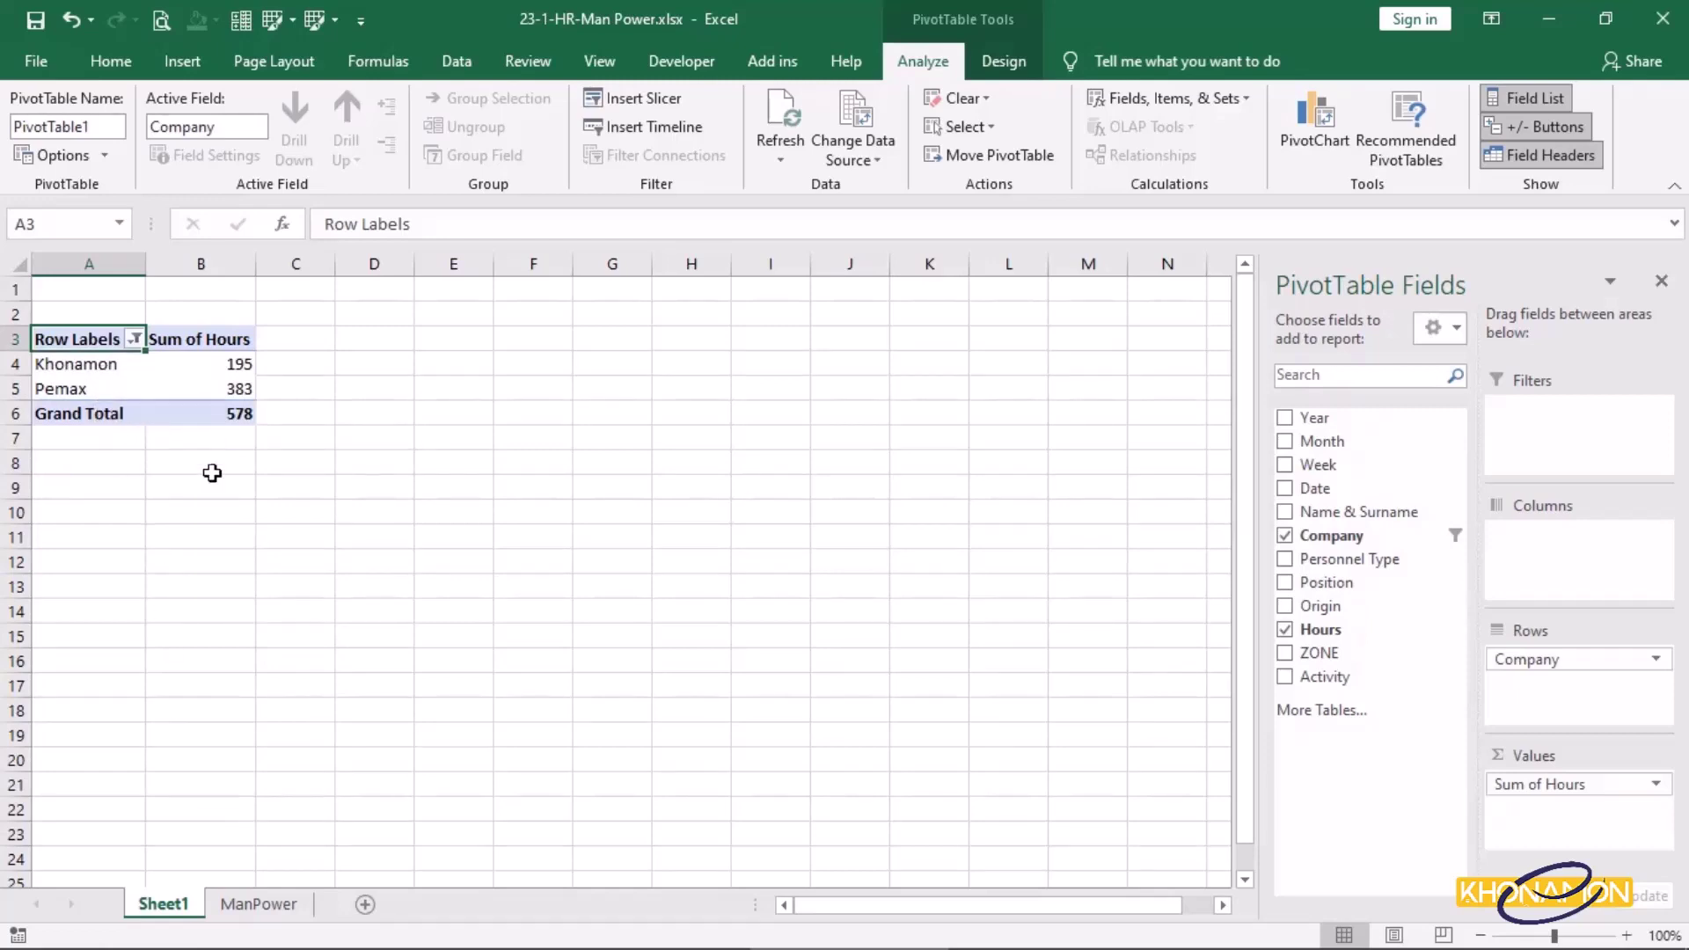
pyautogui.moveTo(1409, 490); pyautogui.dragTo(1572, 428)
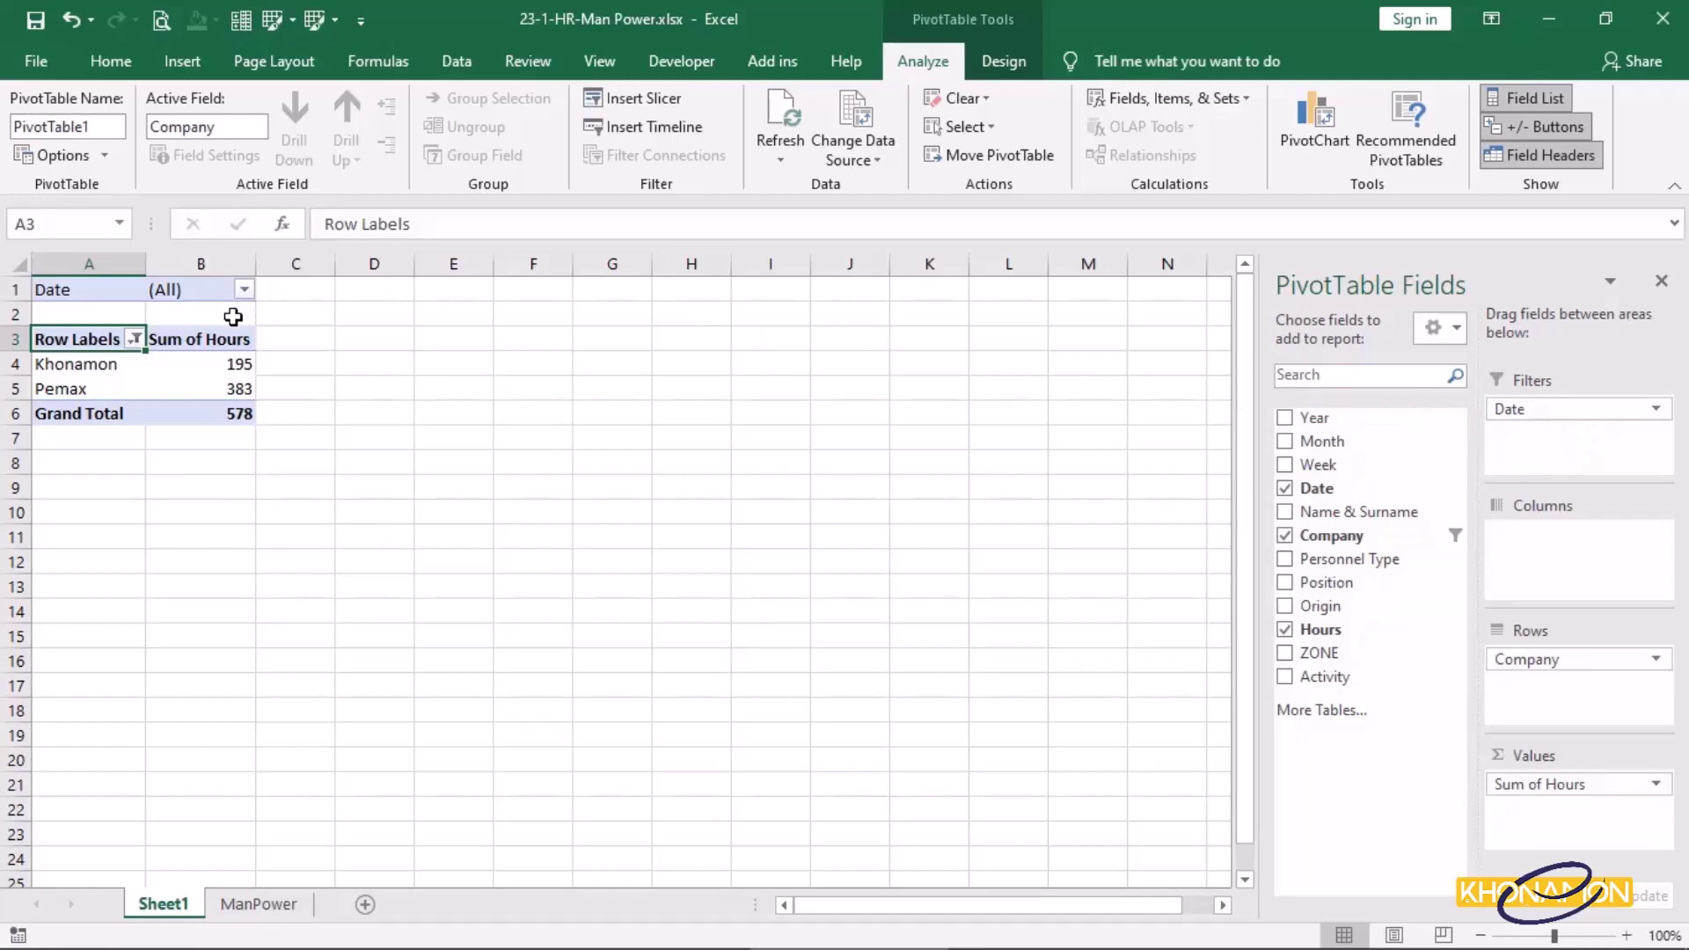
# Filter the pivot to date 01-11-20 only, totalling 198 hours
pyautogui.click(244, 289)
pyautogui.click(93, 371)
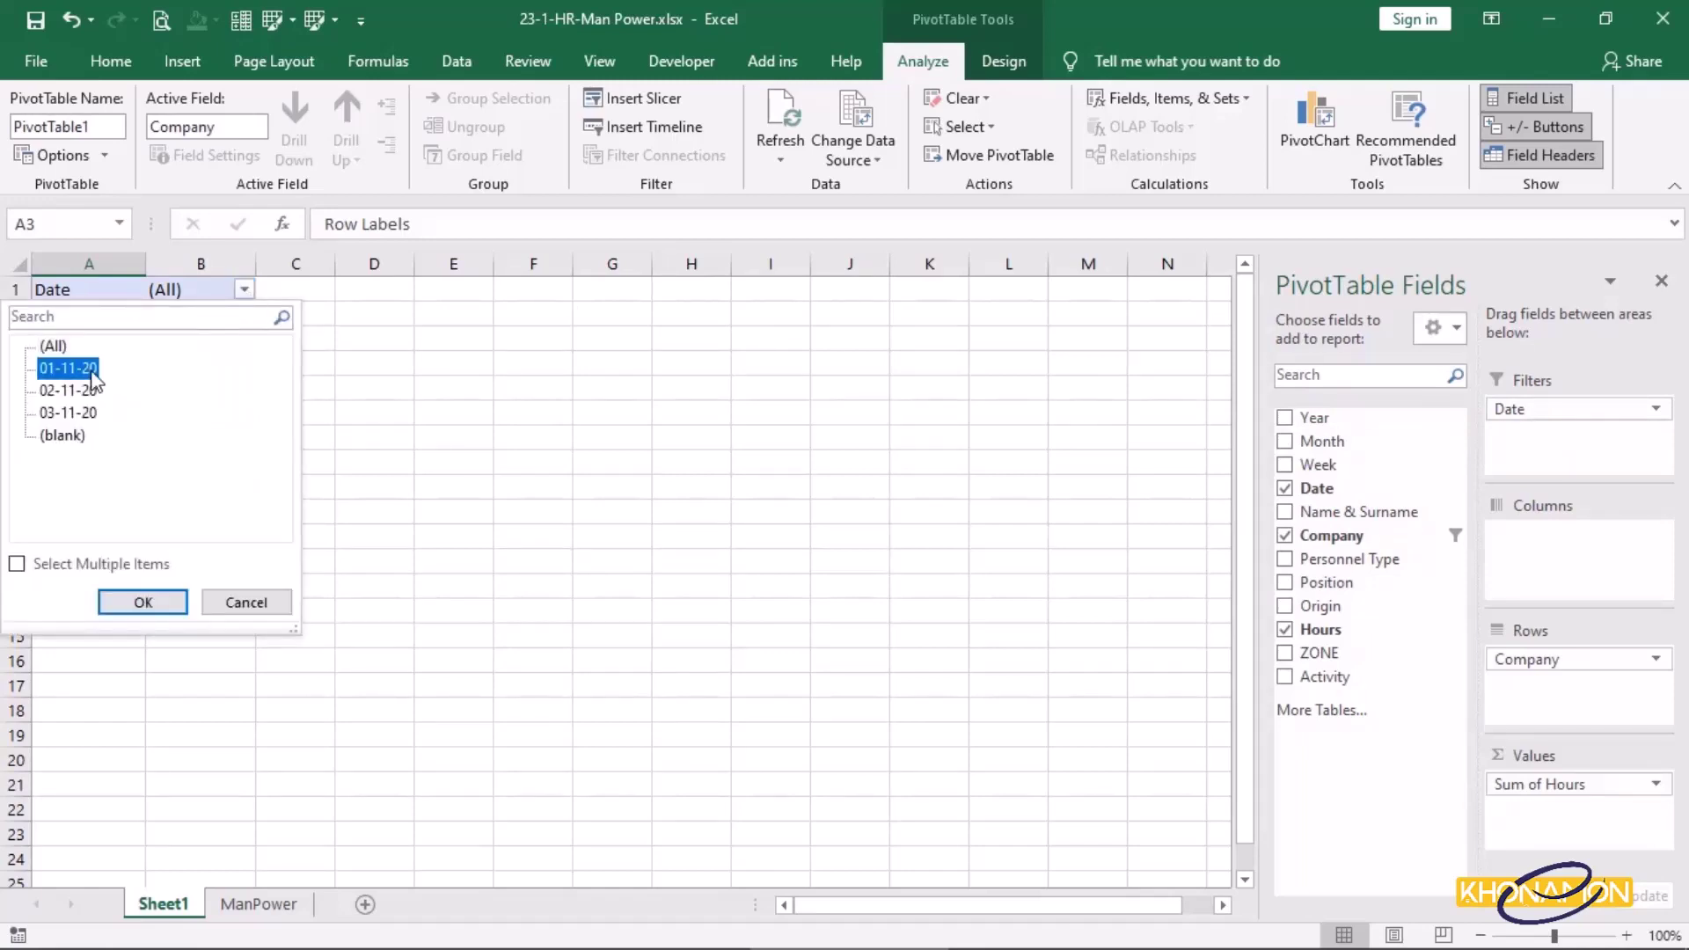
pyautogui.click(158, 604)
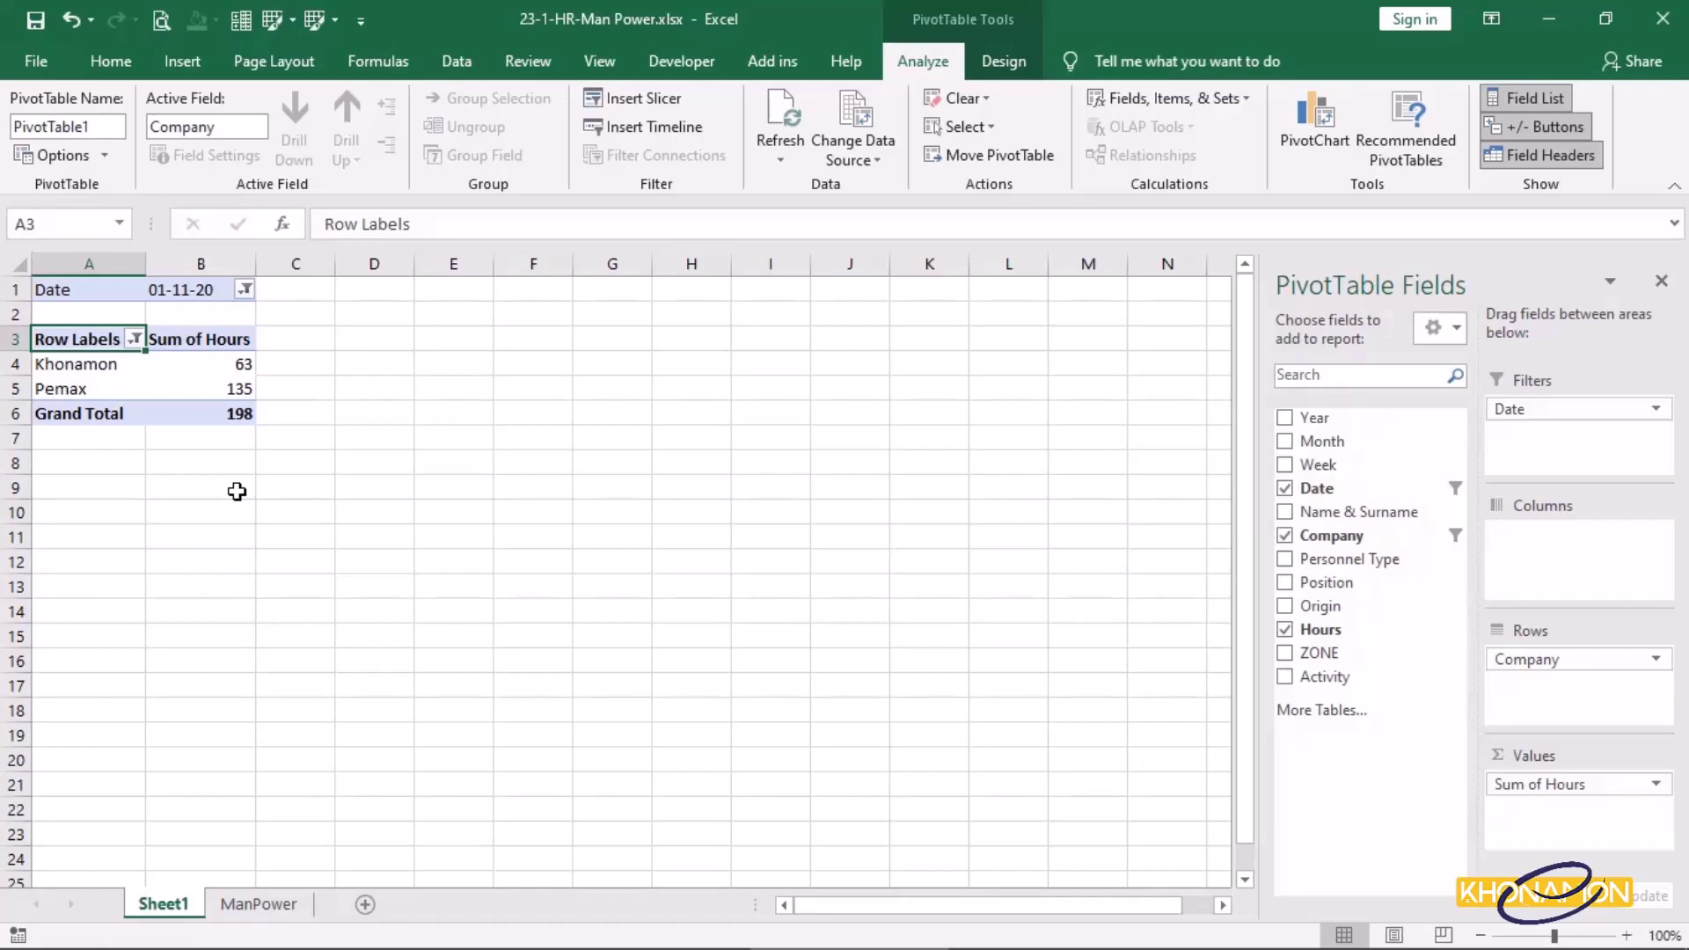
# Set the Date filter back to (All), restoring the 578 grand total
pyautogui.click(244, 290)
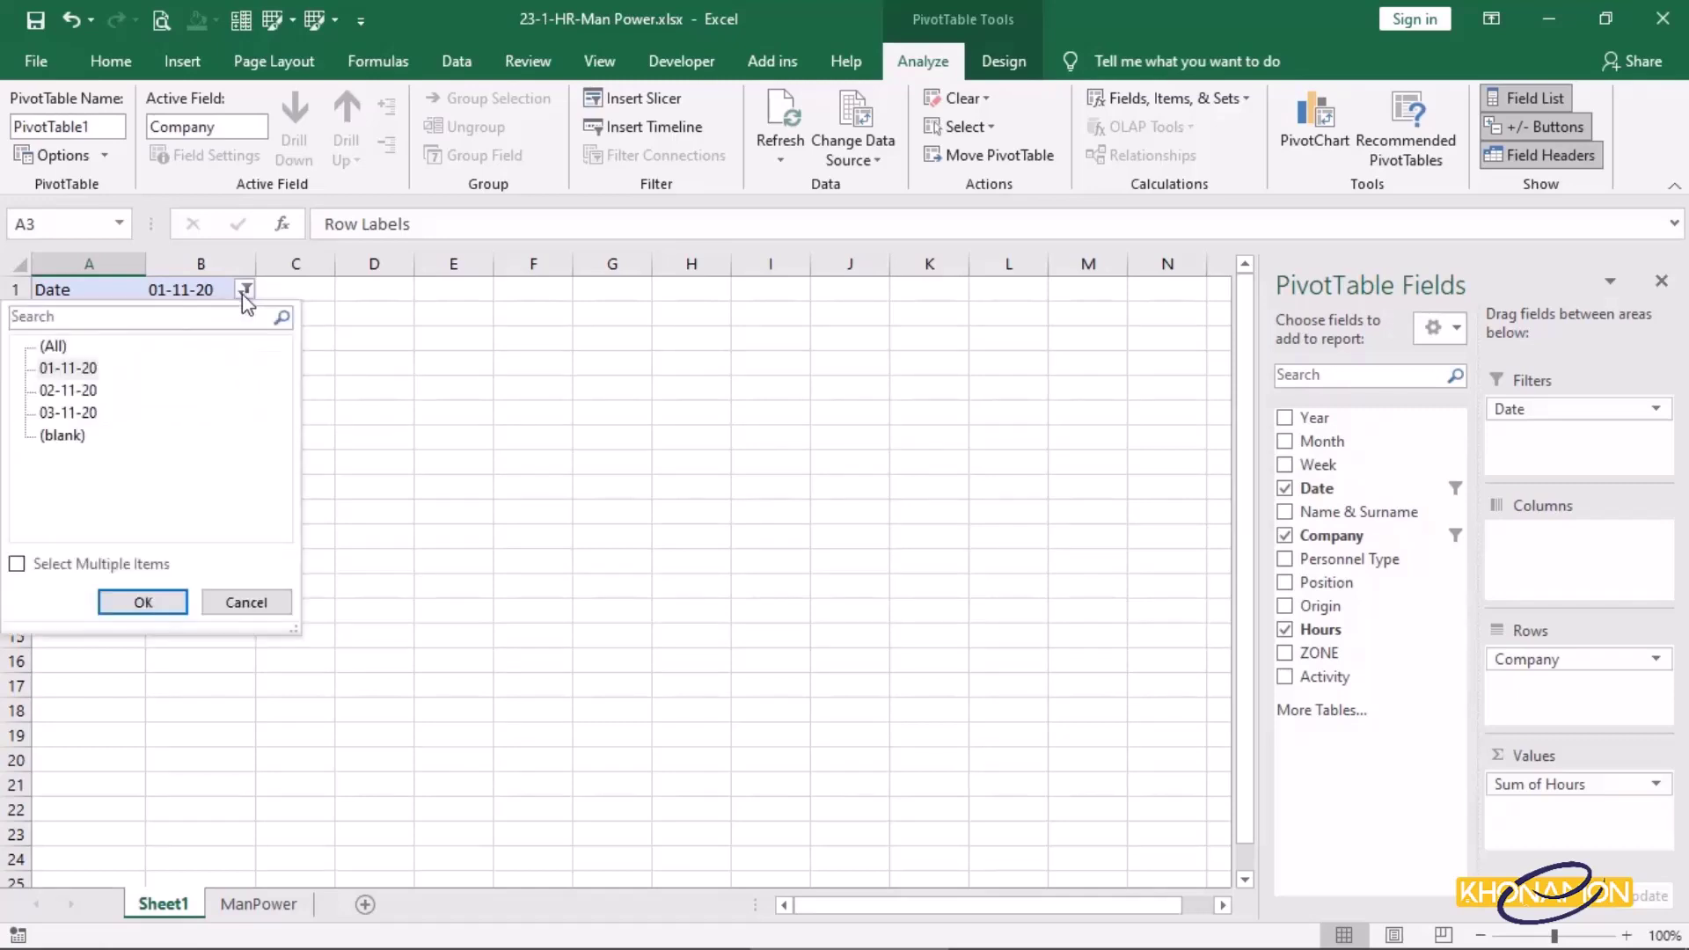
pyautogui.click(55, 347)
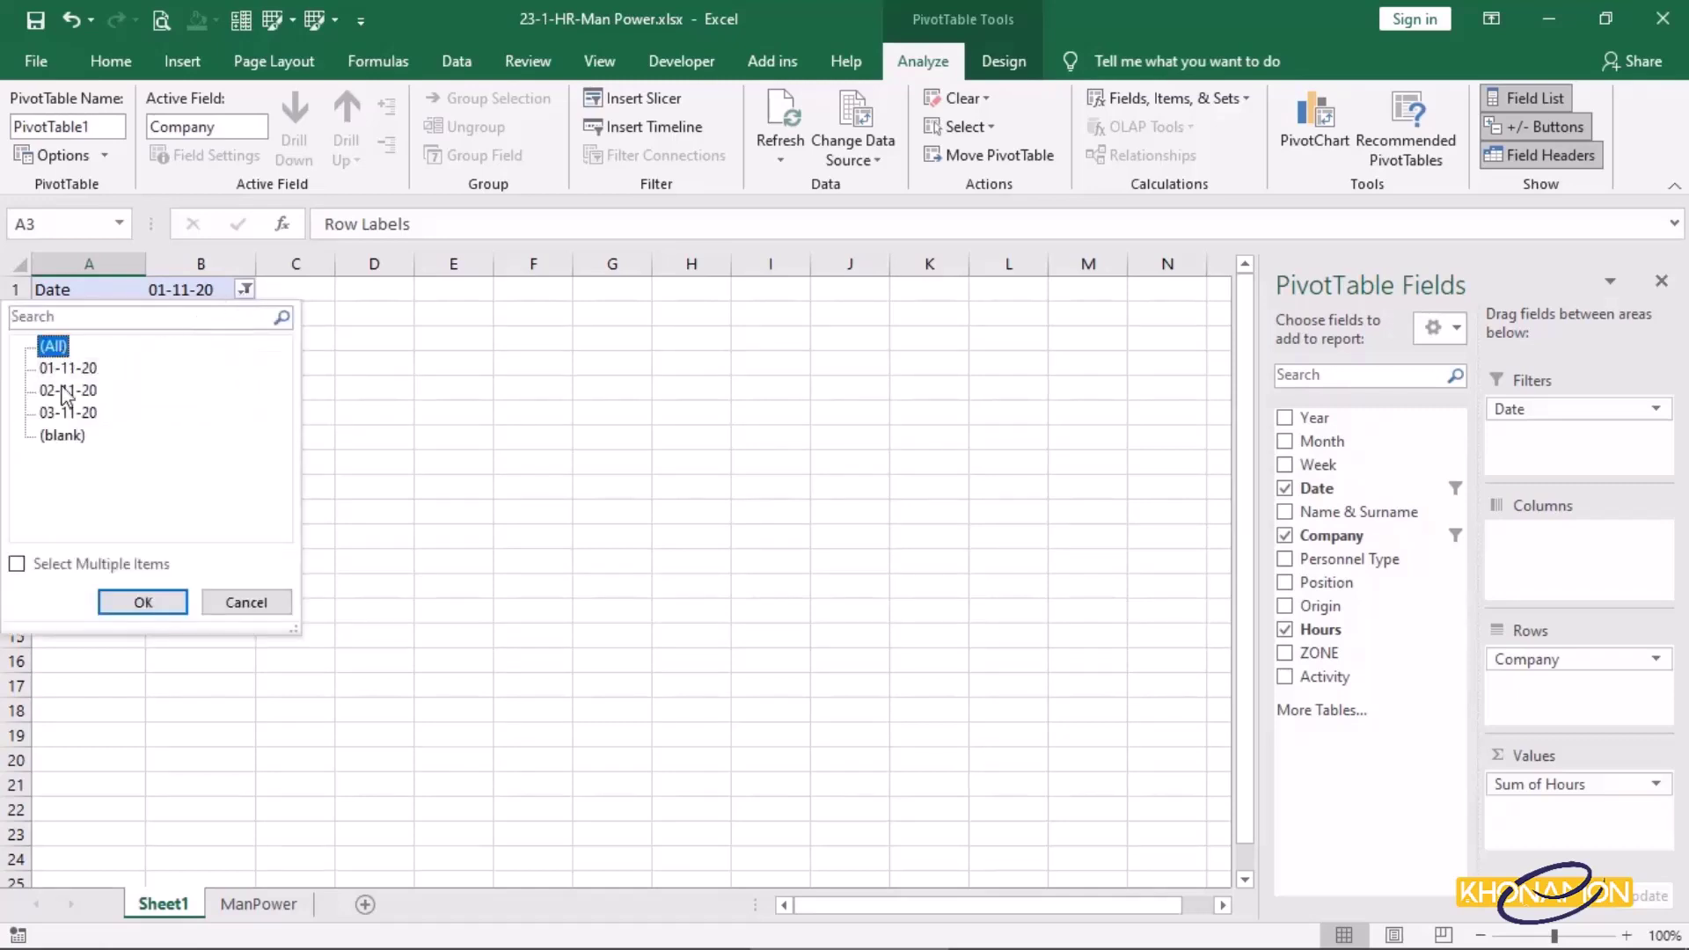
pyautogui.click(141, 602)
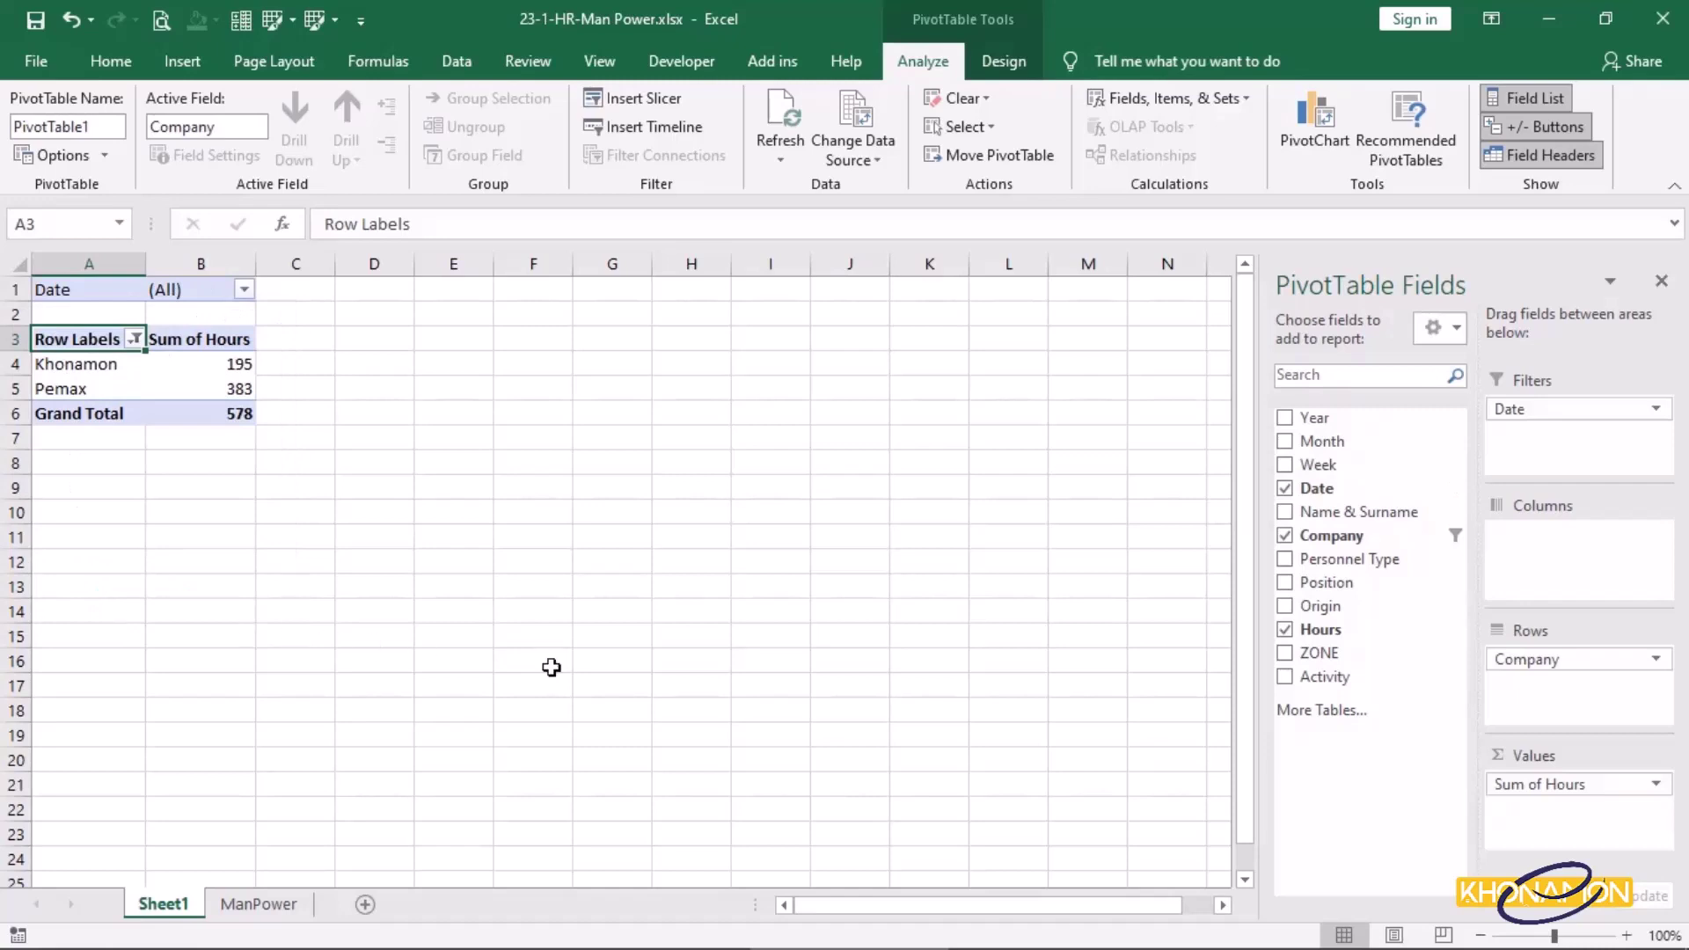
# Remove Date from the Filters area and connect a Date timeline to the pivot instead
pyautogui.moveTo(1518, 411); pyautogui.dragTo(972, 415)
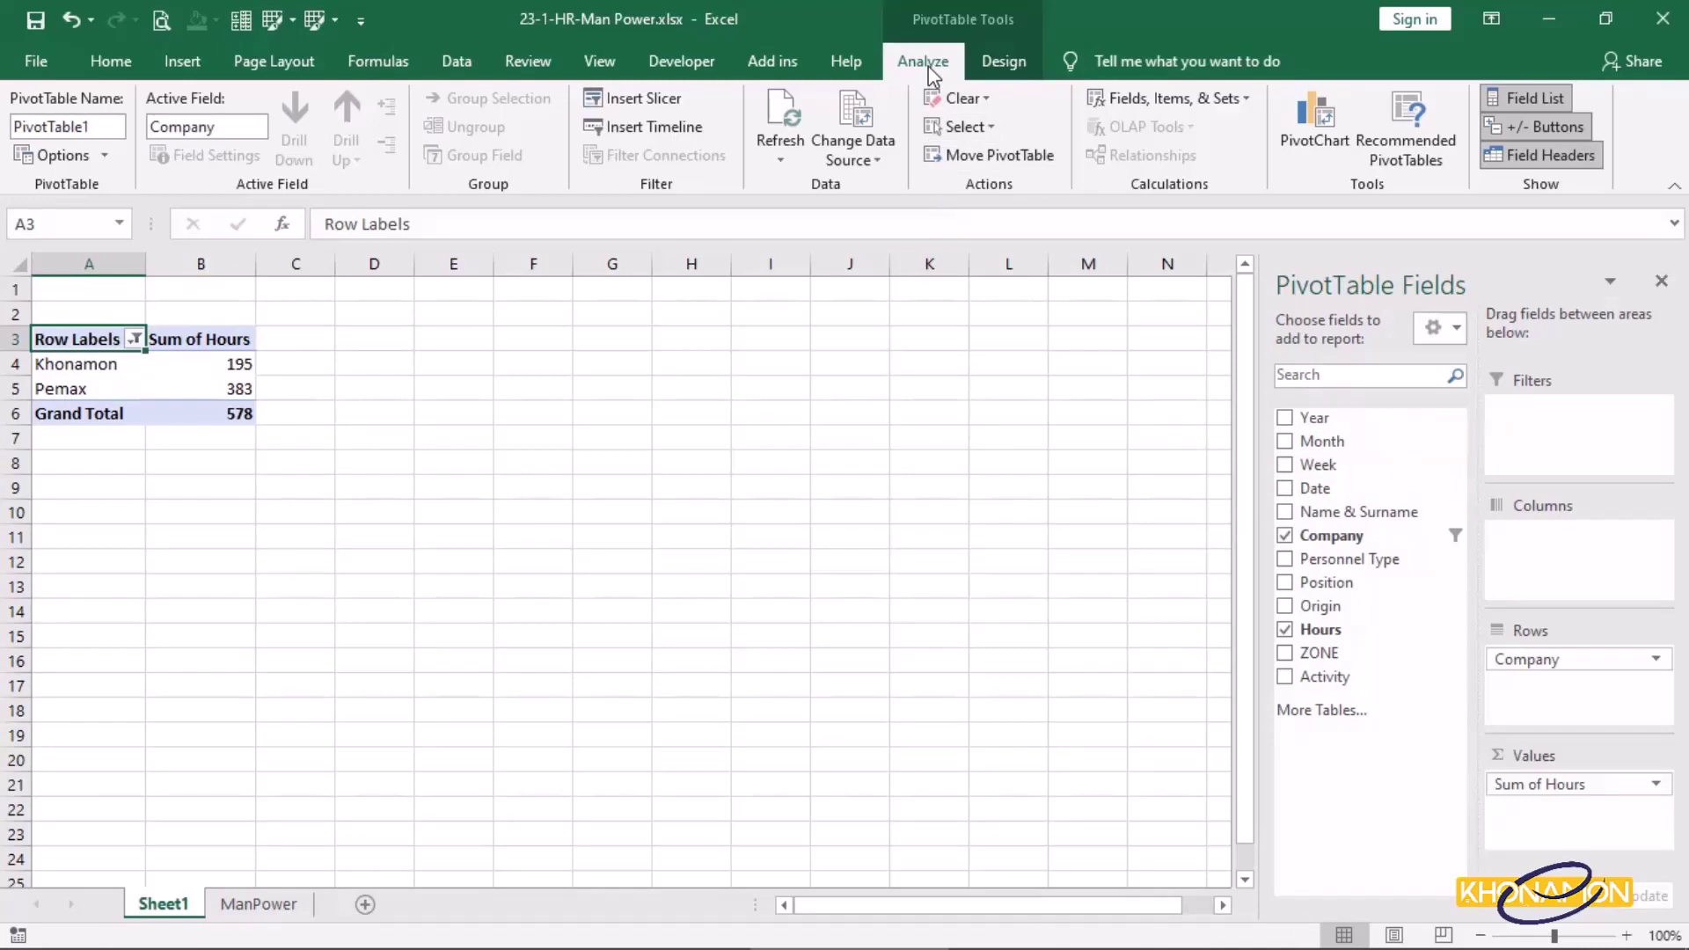
pyautogui.click(680, 133)
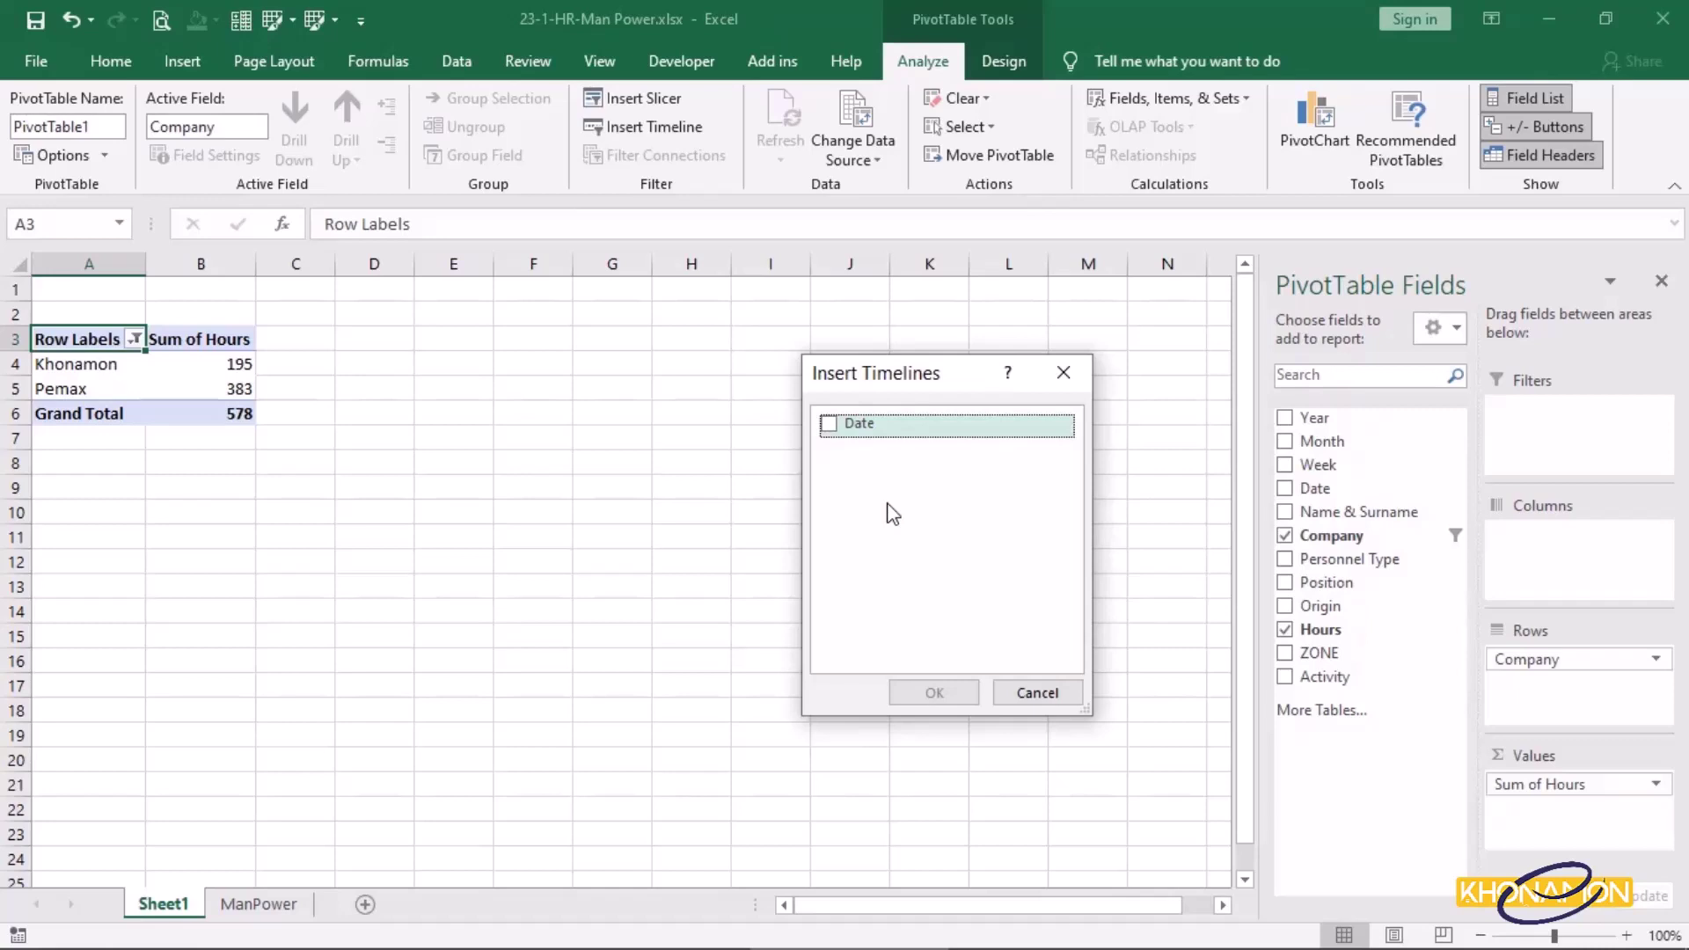
pyautogui.click(831, 429)
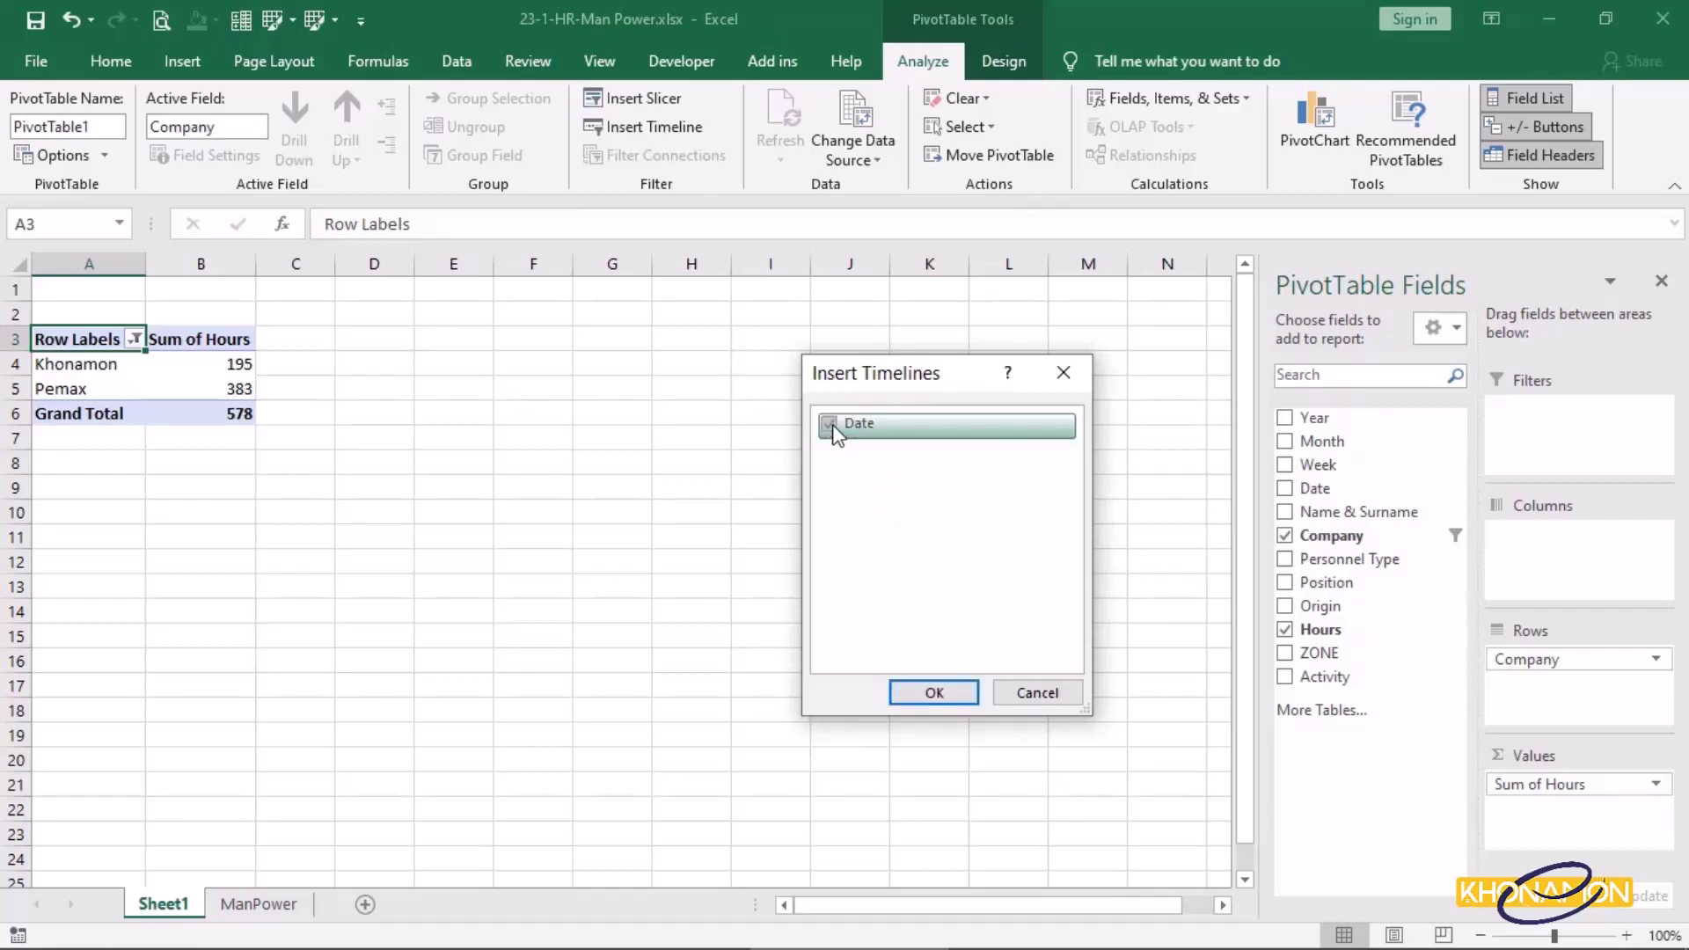
pyautogui.click(947, 685)
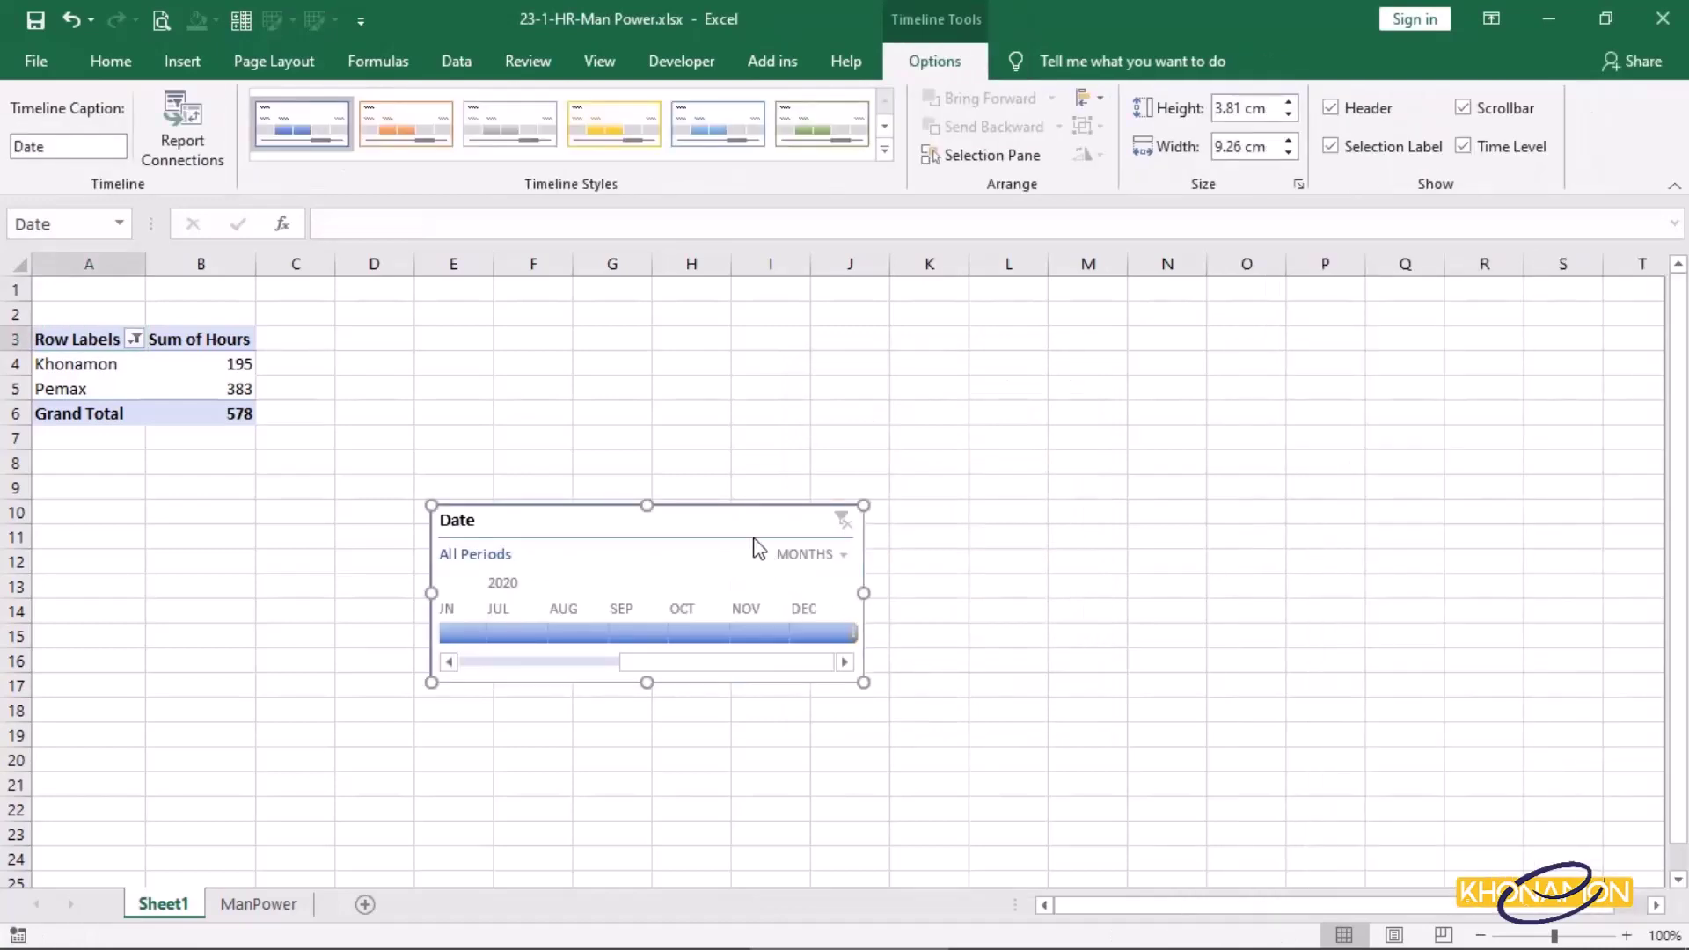
# Move the timeline beside the pivot and filter it by day to Nov 1, 2020 (Khonamon 63, Pemax 135)
pyautogui.moveTo(754, 543); pyautogui.dragTo(810, 378)
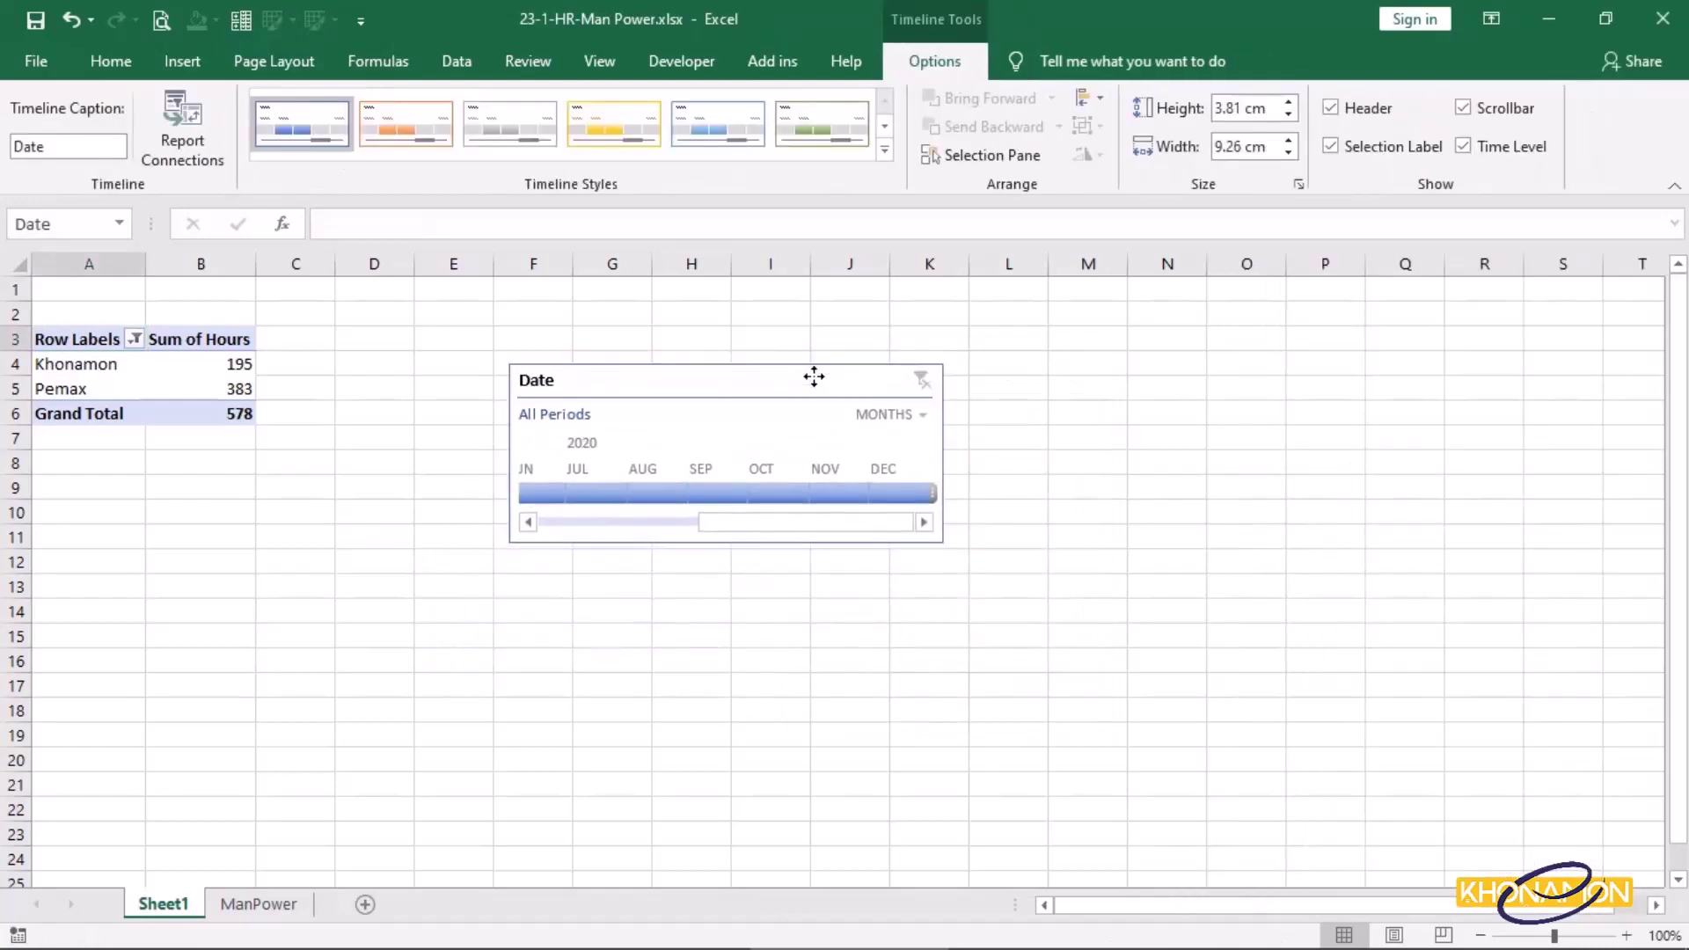
pyautogui.click(833, 498)
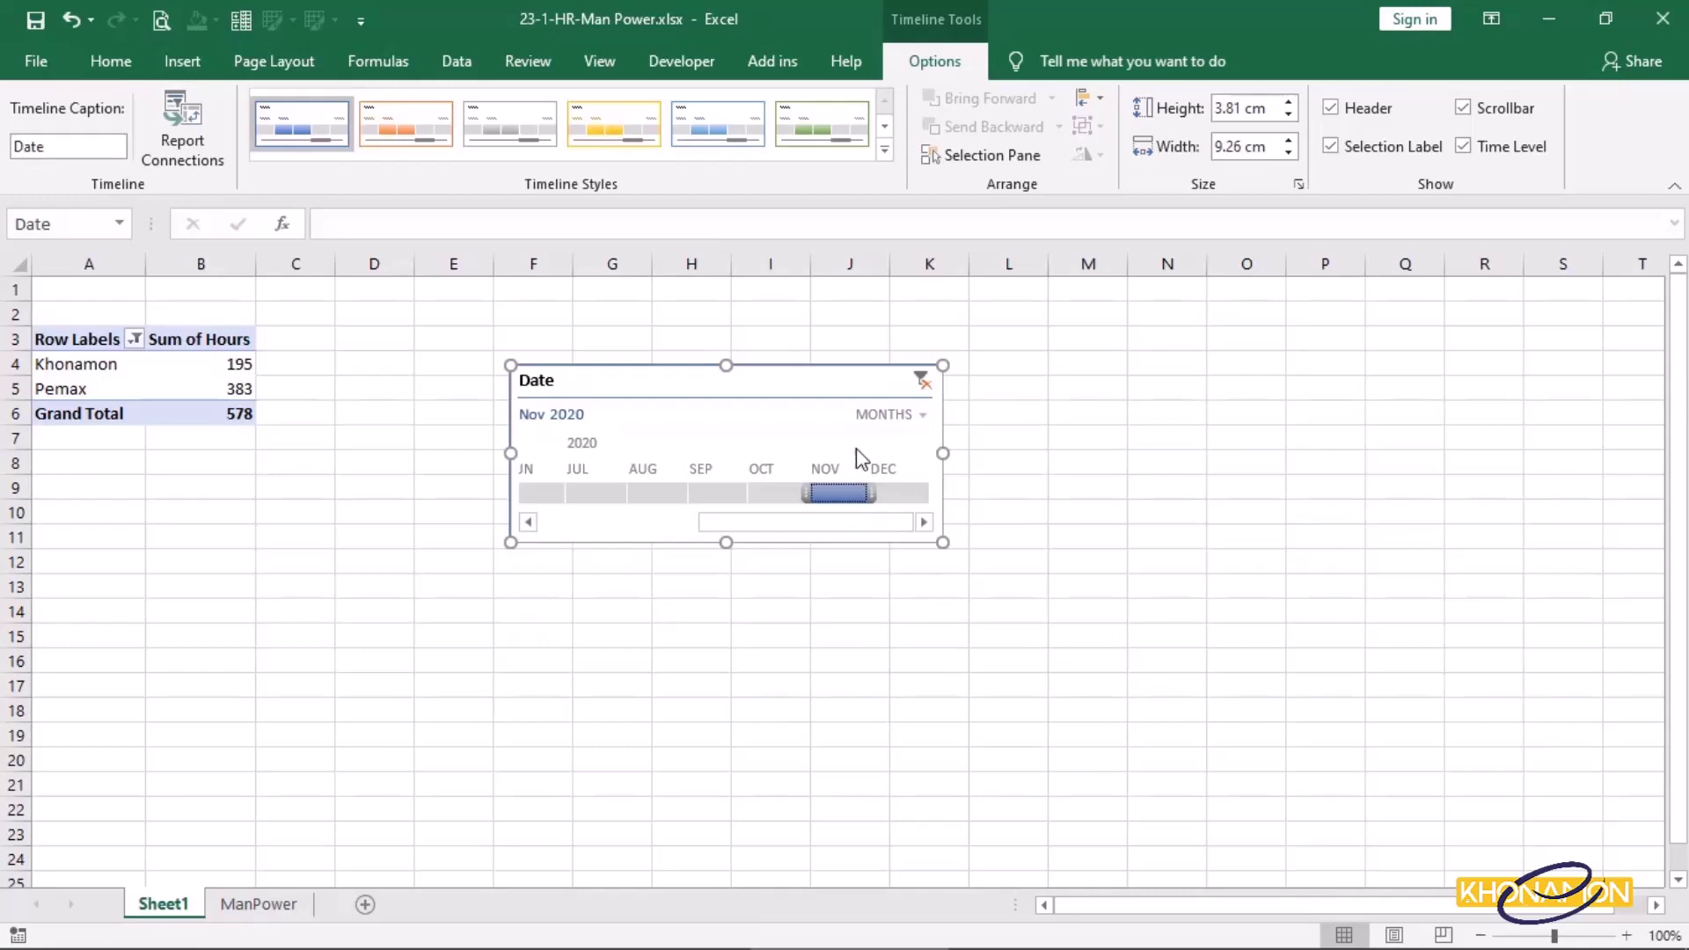
pyautogui.click(872, 420)
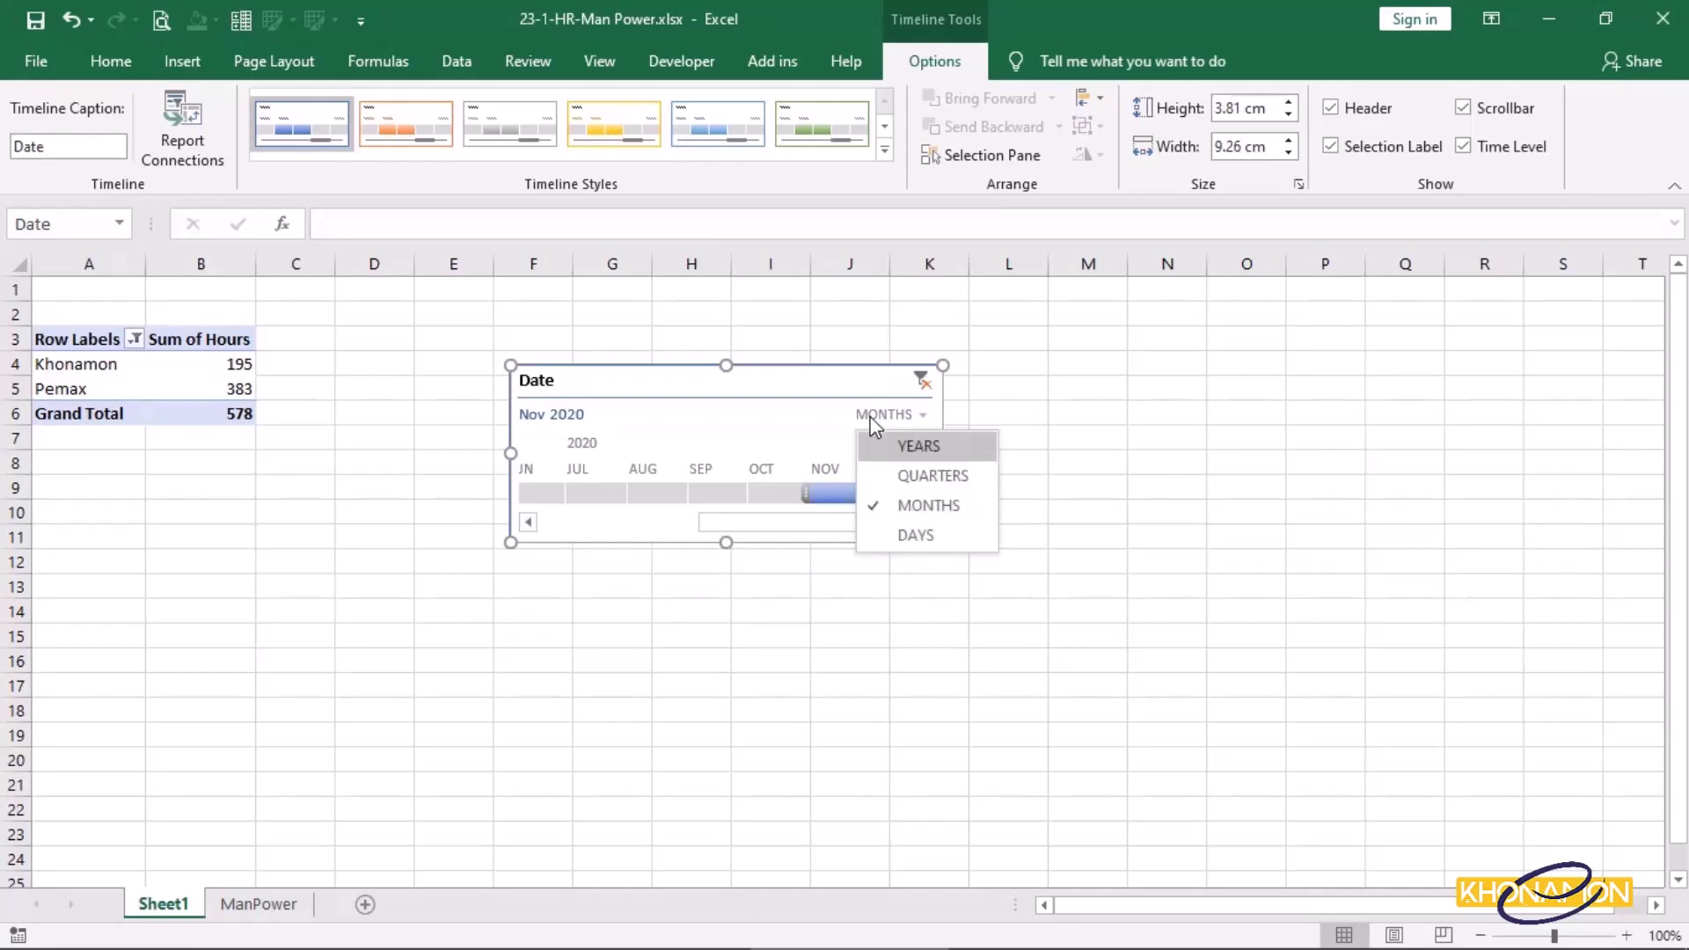
pyautogui.click(912, 535)
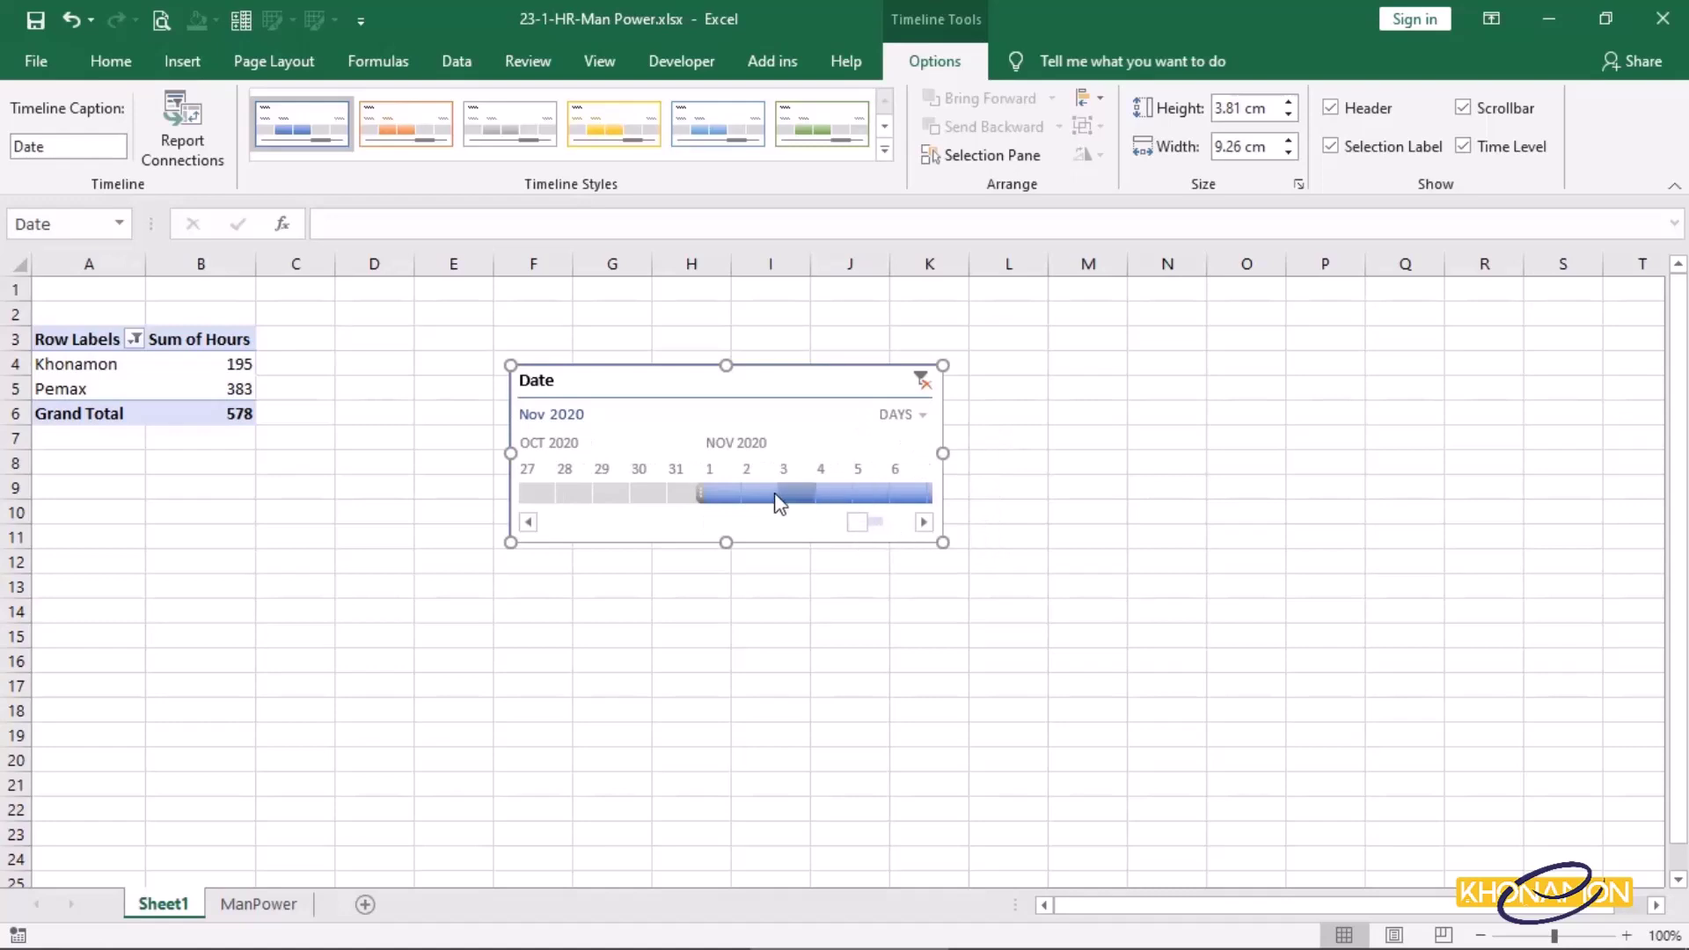
pyautogui.click(734, 494)
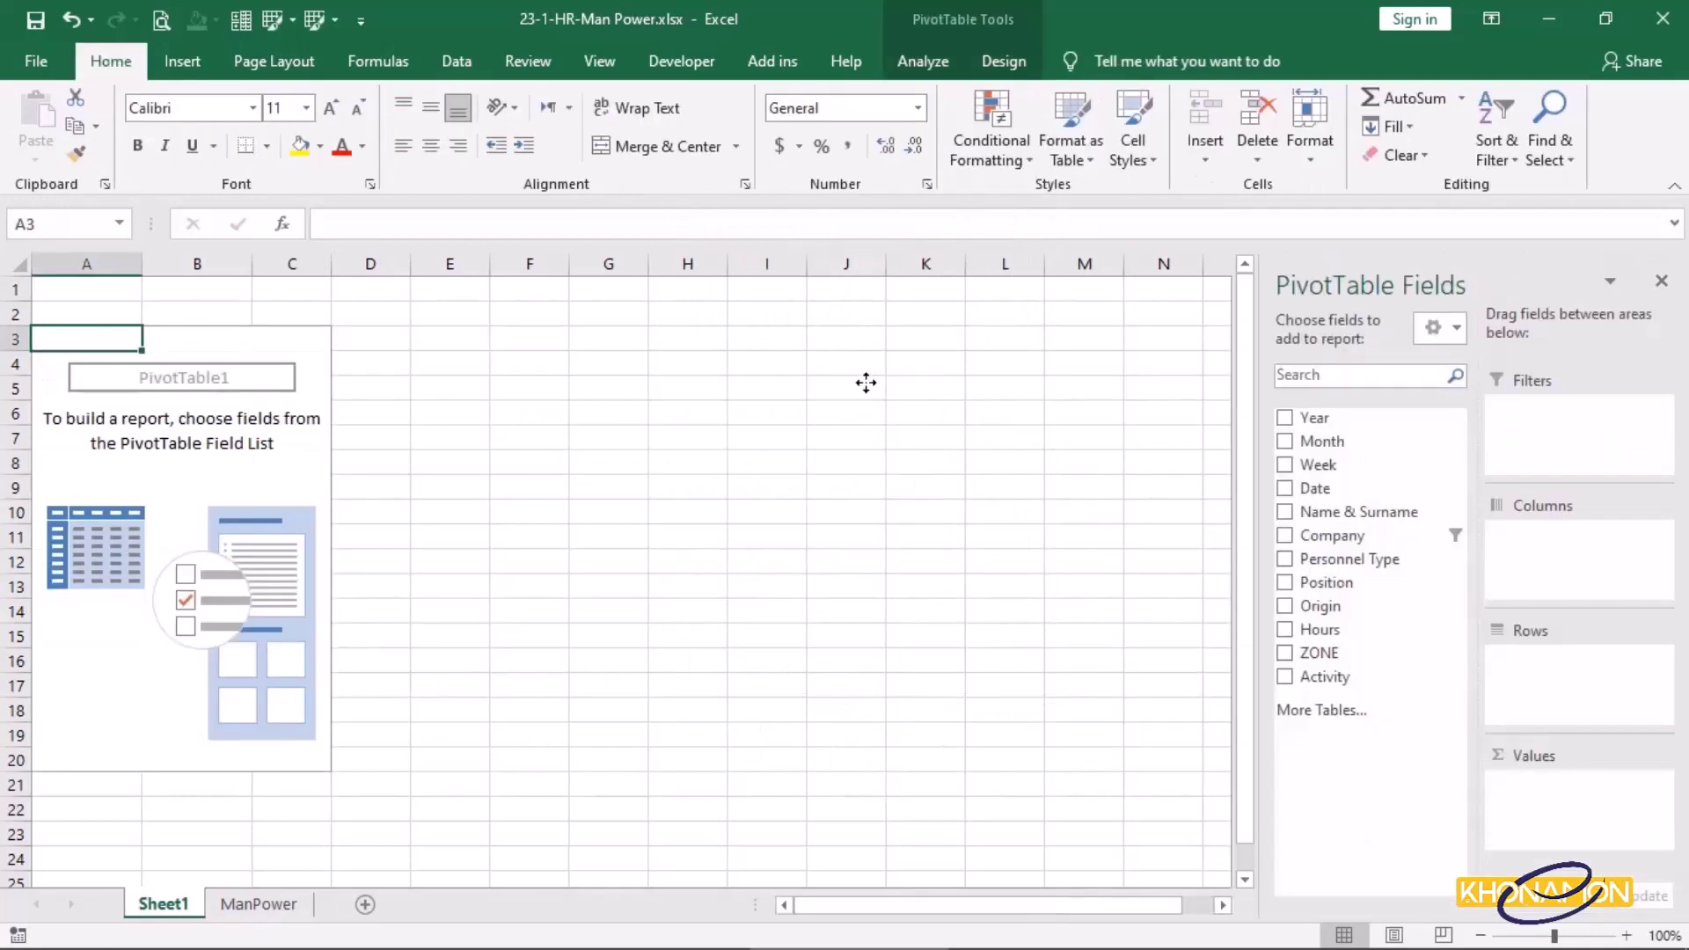
# Sum Hours with Company rows and Activity columns: Concrete 190, Flooring 190, Piping 198
pyautogui.moveTo(1309, 629); pyautogui.dragTo(1514, 799)
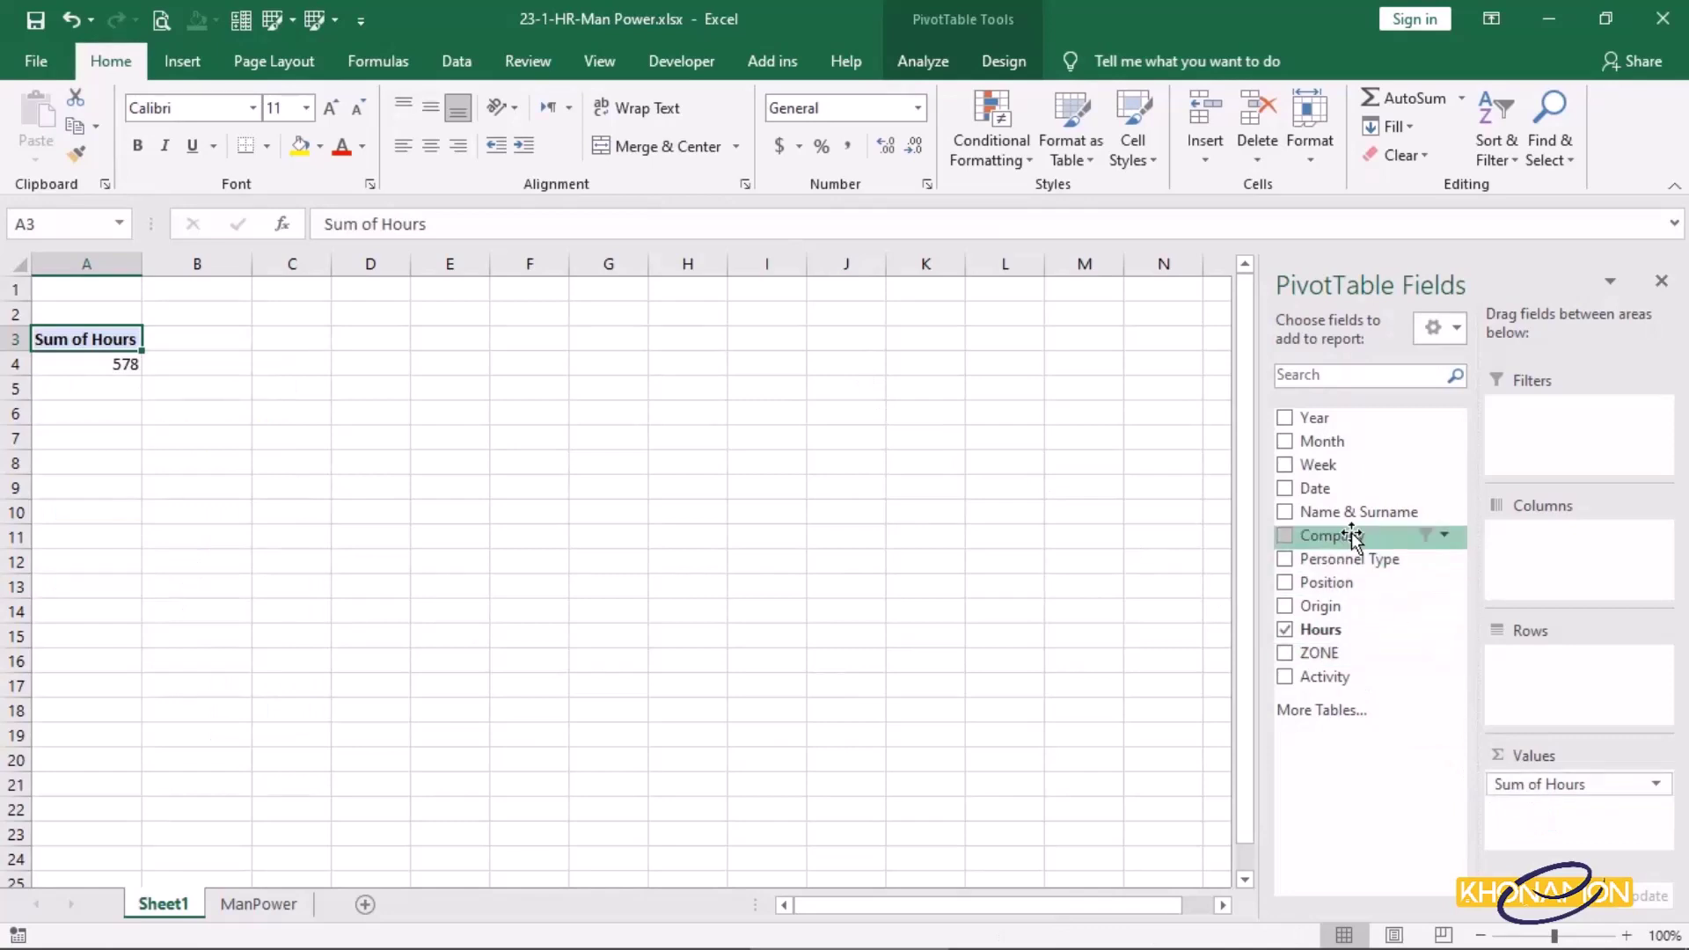
pyautogui.moveTo(1344, 535); pyautogui.dragTo(1523, 668)
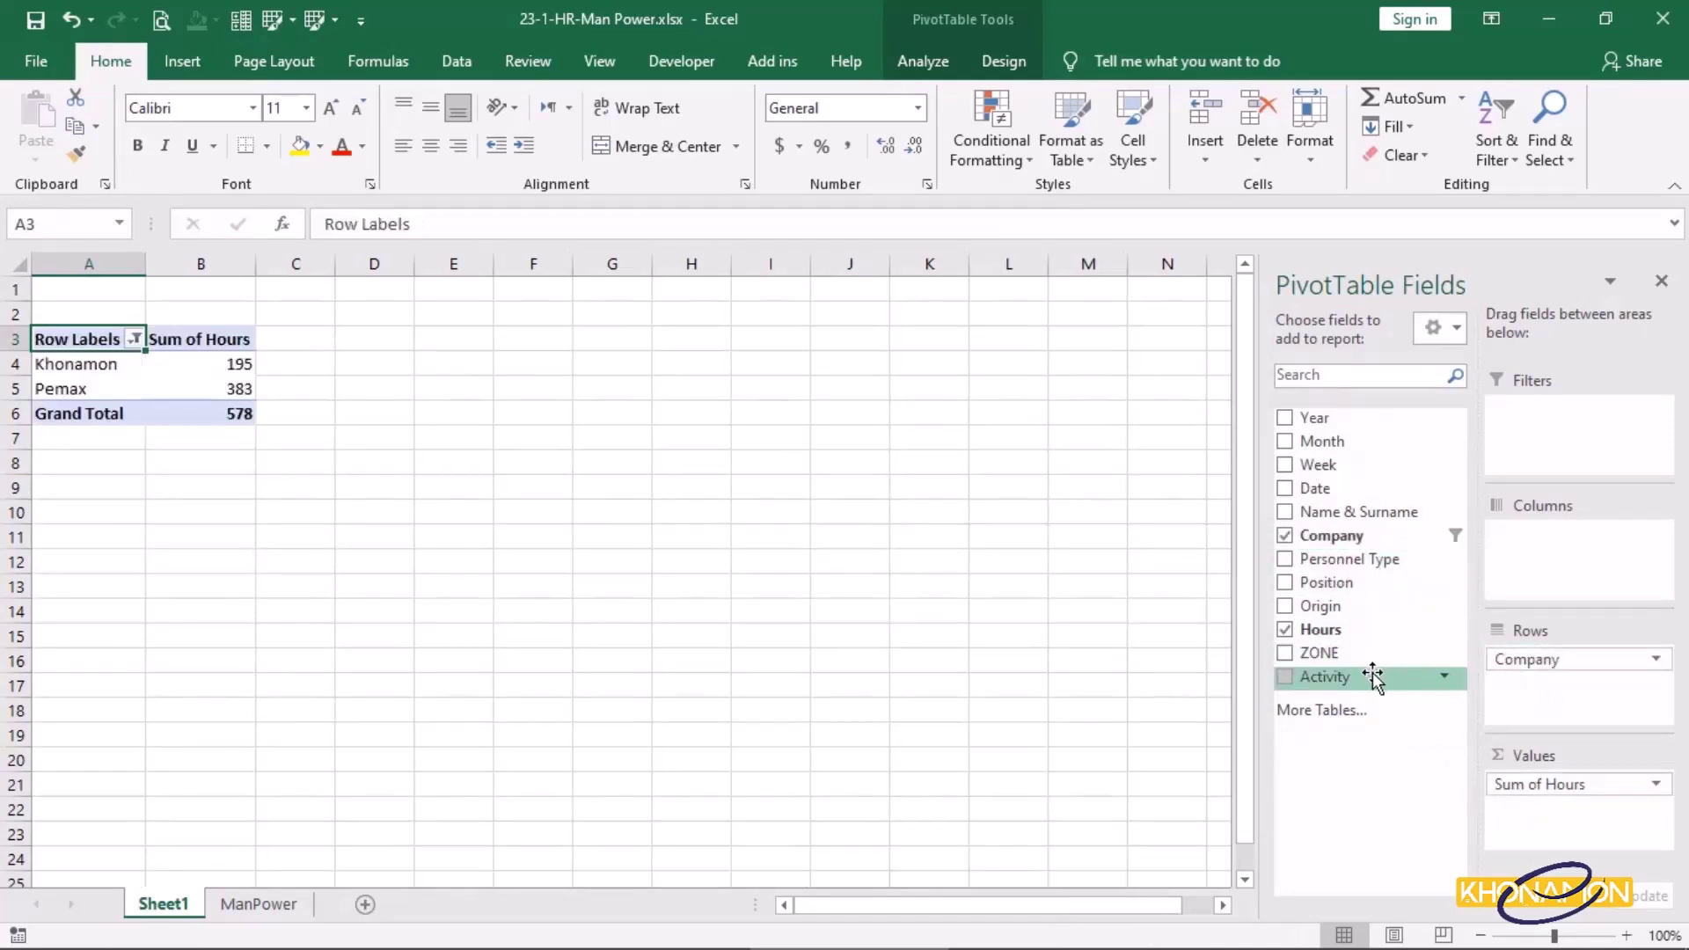
pyautogui.moveTo(1372, 674); pyautogui.dragTo(1519, 556)
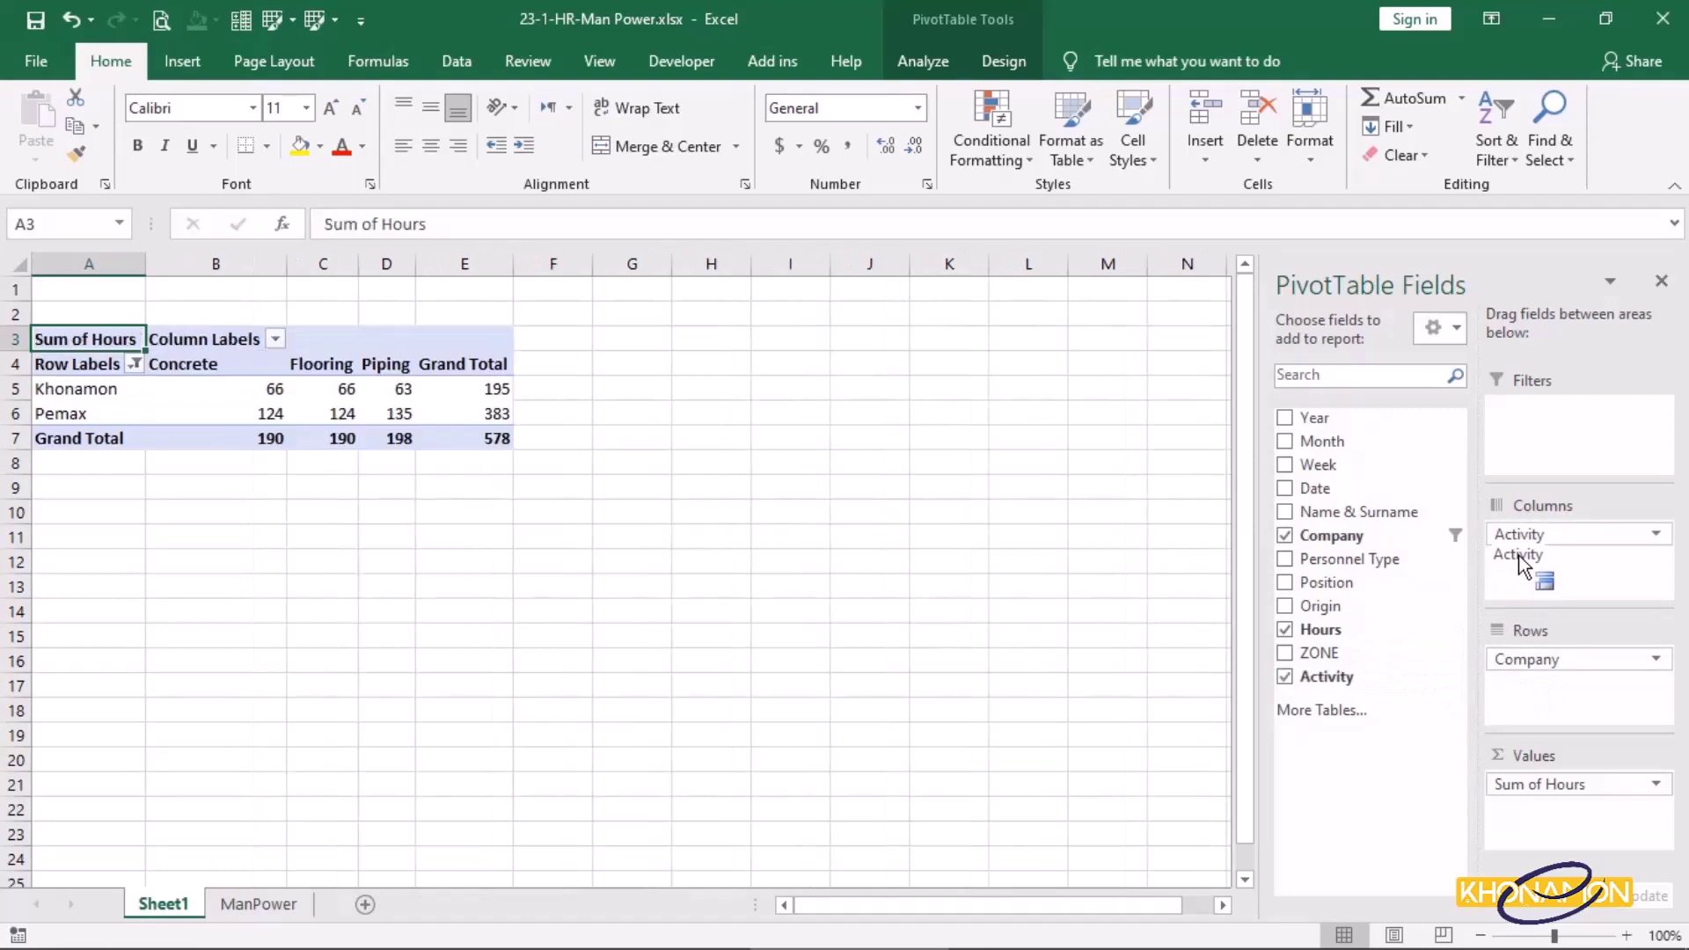
pyautogui.click(126, 362)
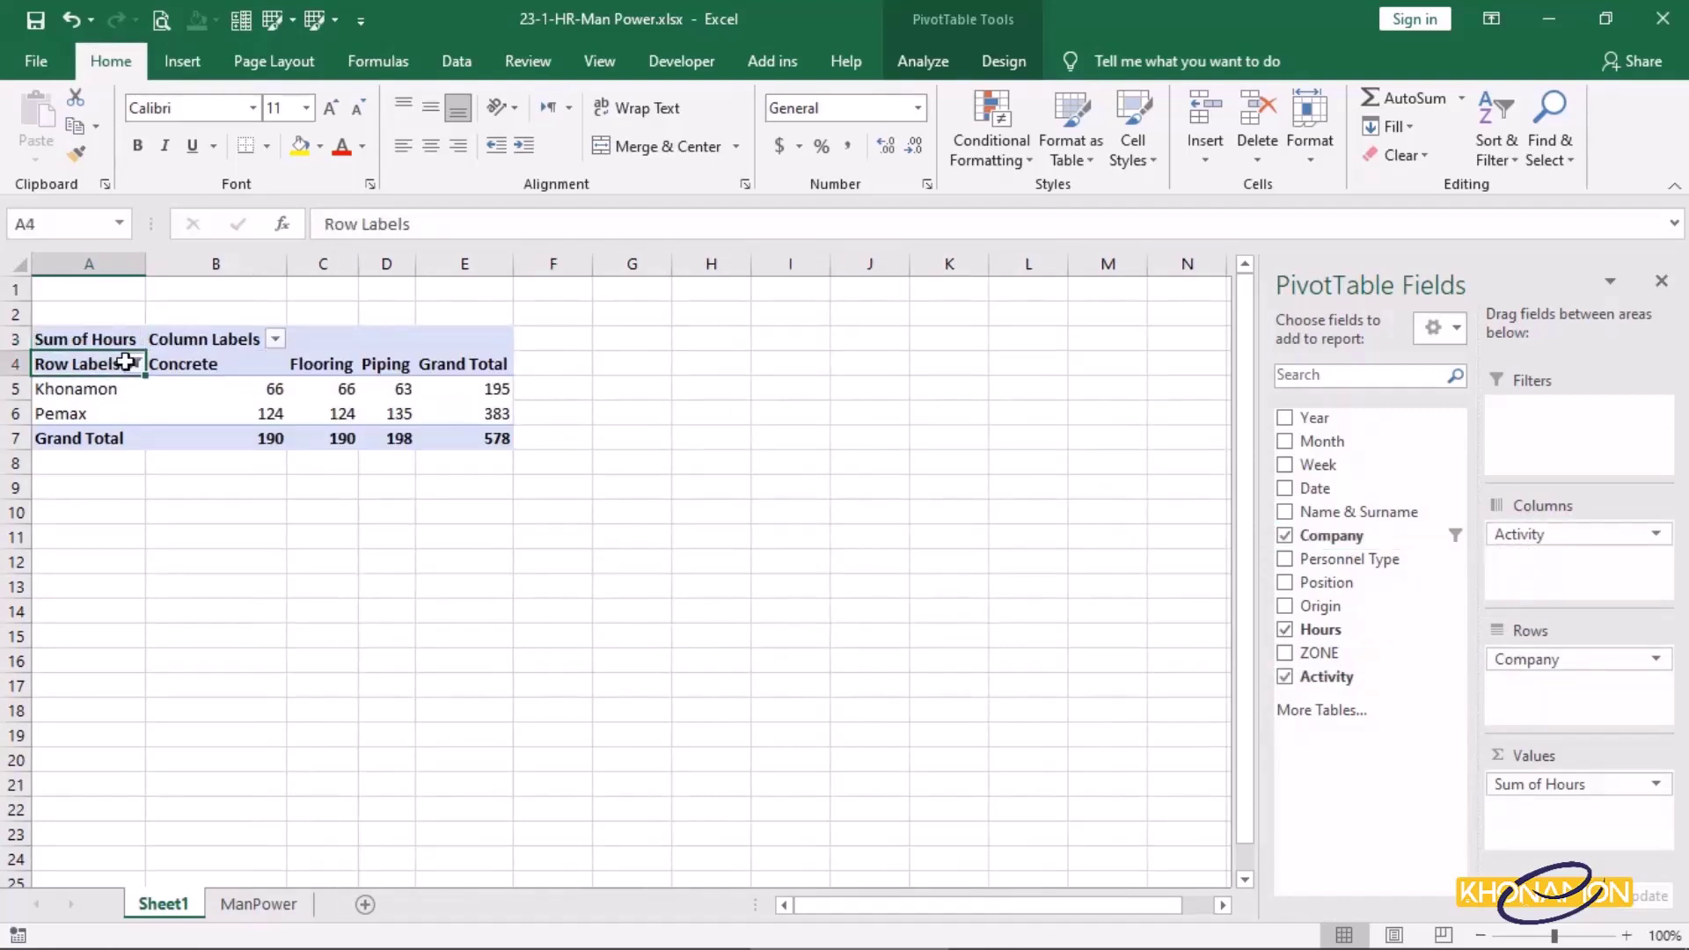
pyautogui.click(134, 364)
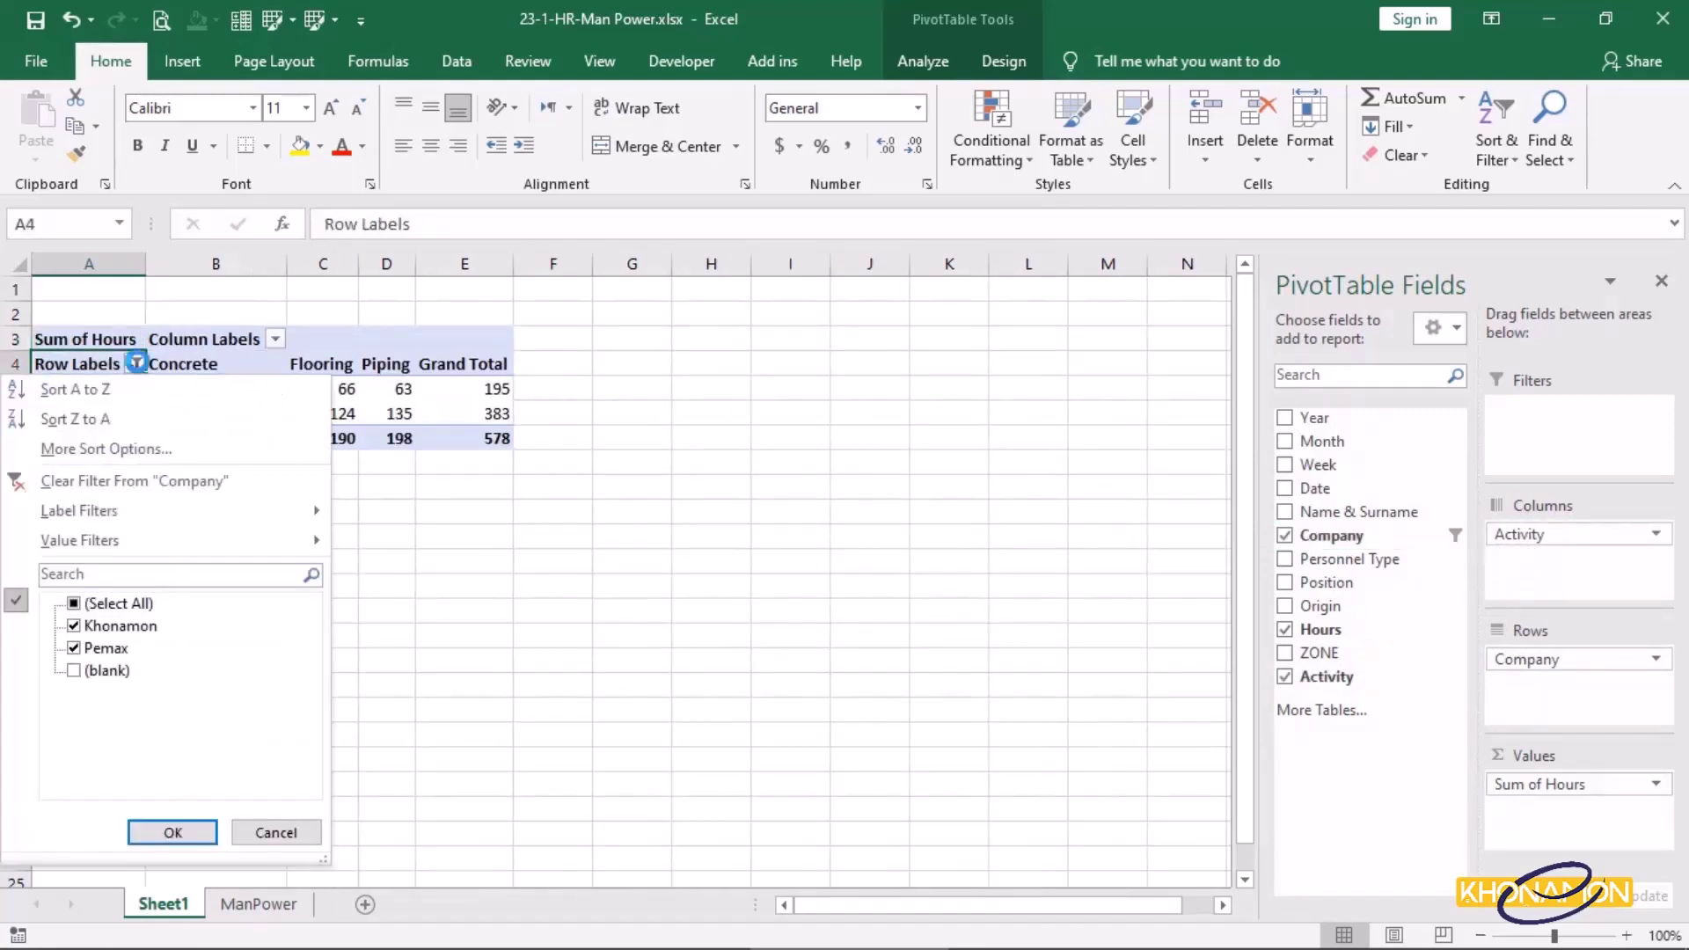
# Filter out Khonamon and keep only the Flooring activity, leaving 124 Pemax hours
pyautogui.click(74, 626)
pyautogui.click(173, 832)
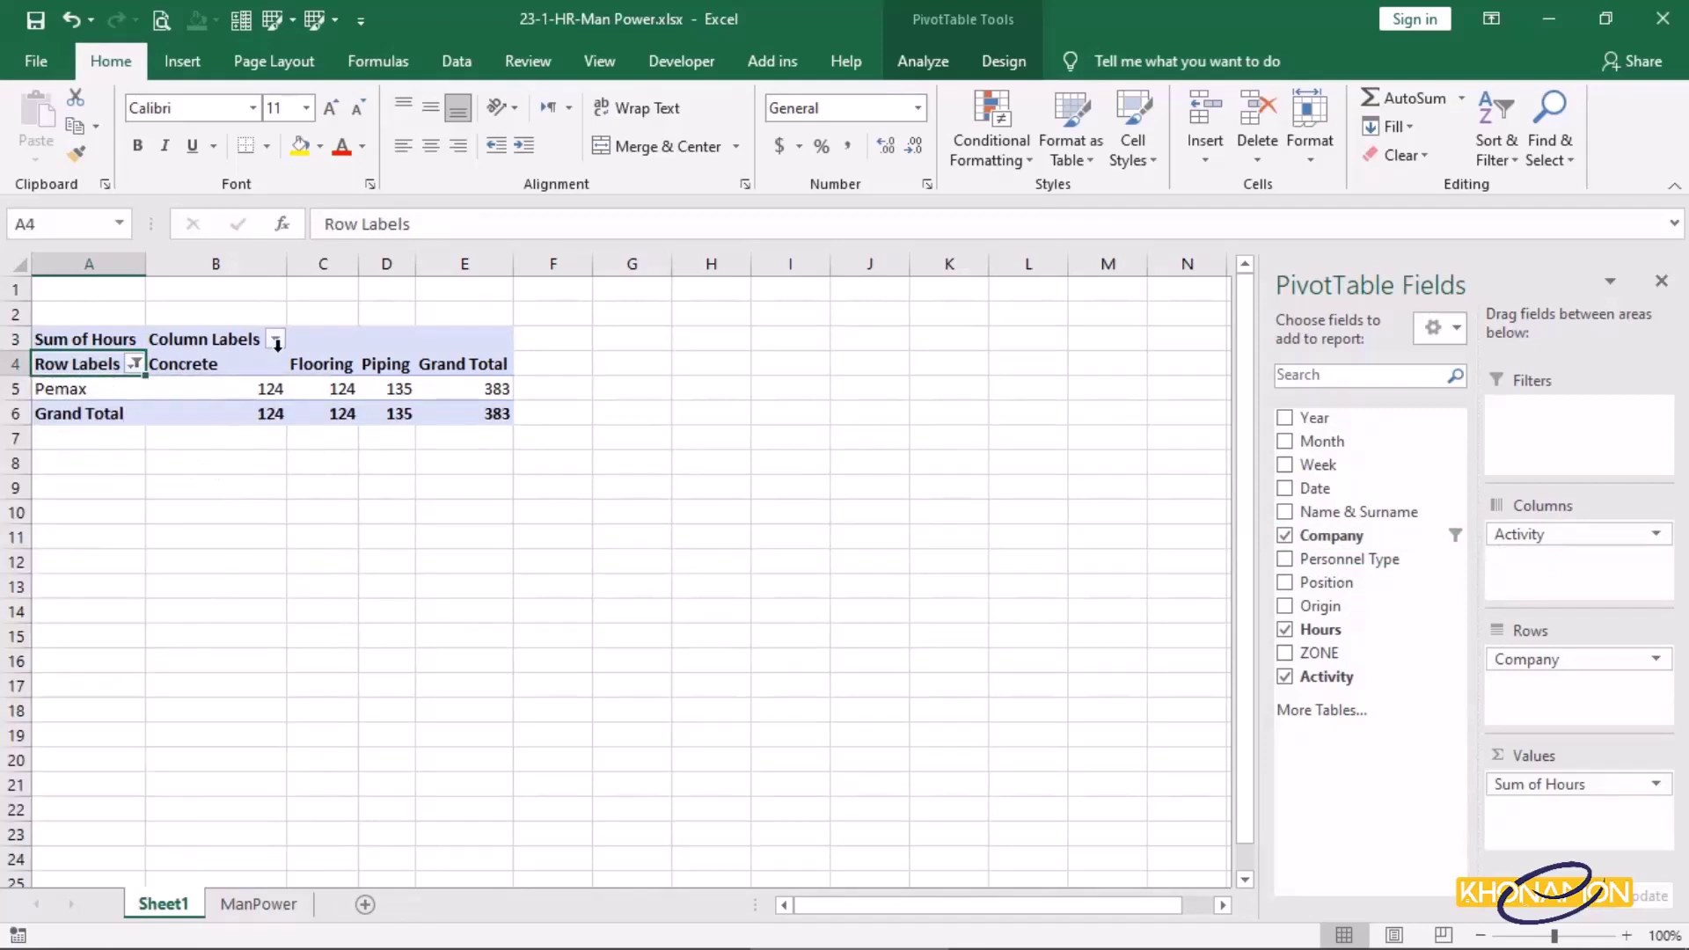
pyautogui.click(275, 339)
pyautogui.click(74, 578)
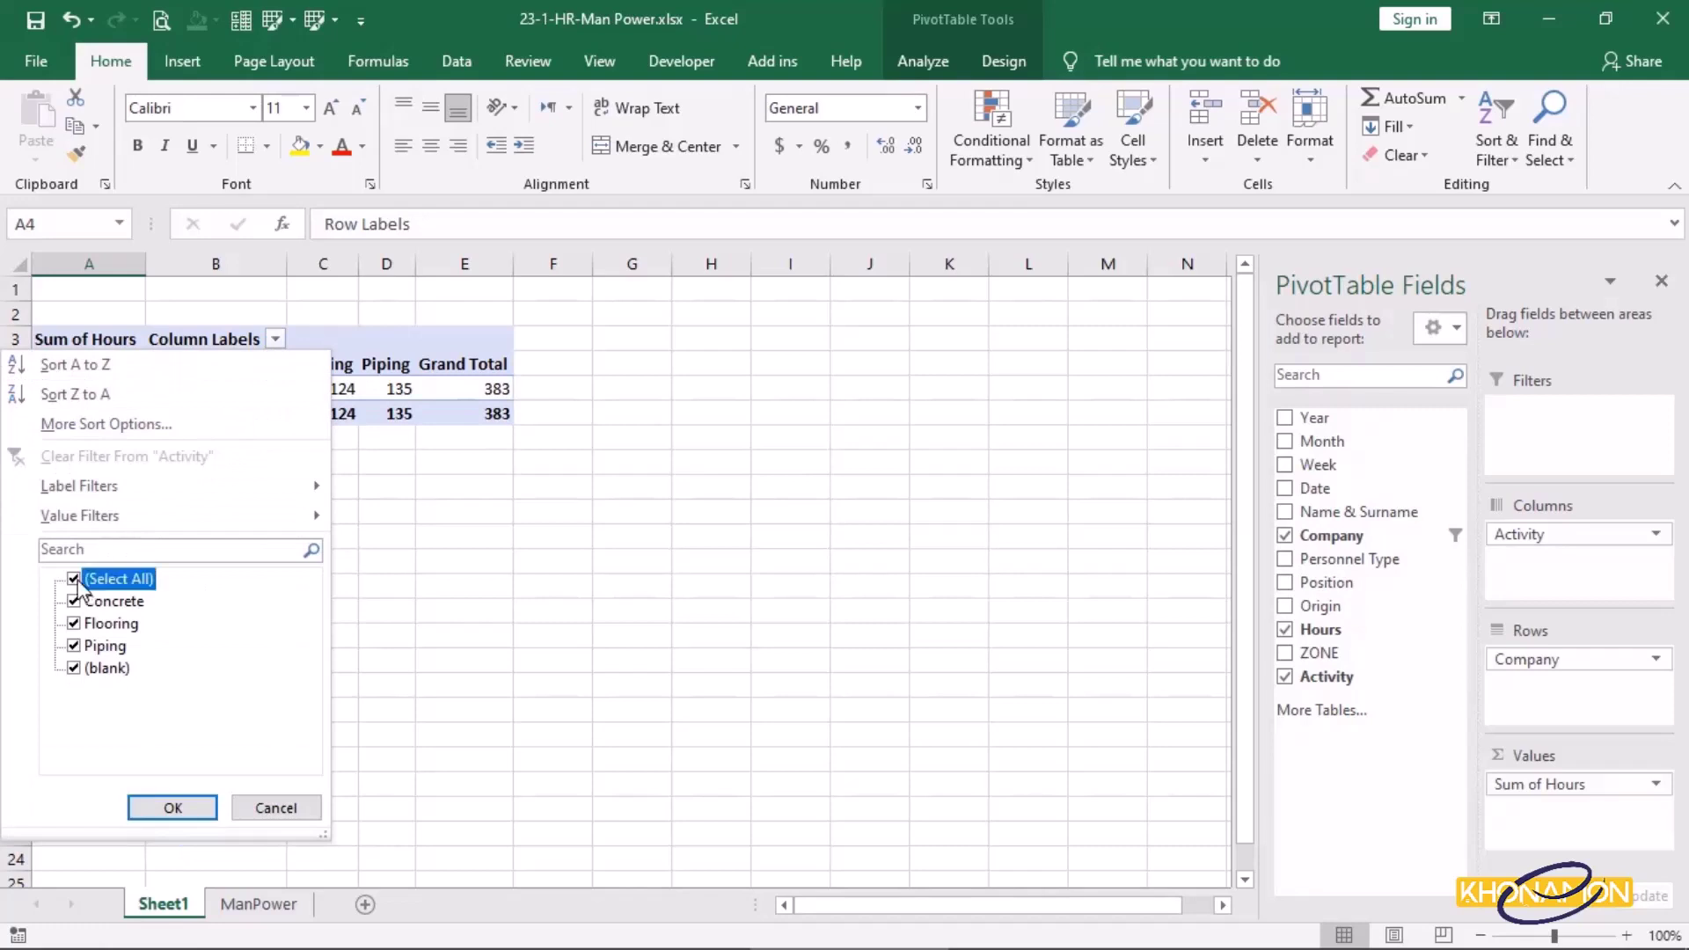
pyautogui.click(74, 624)
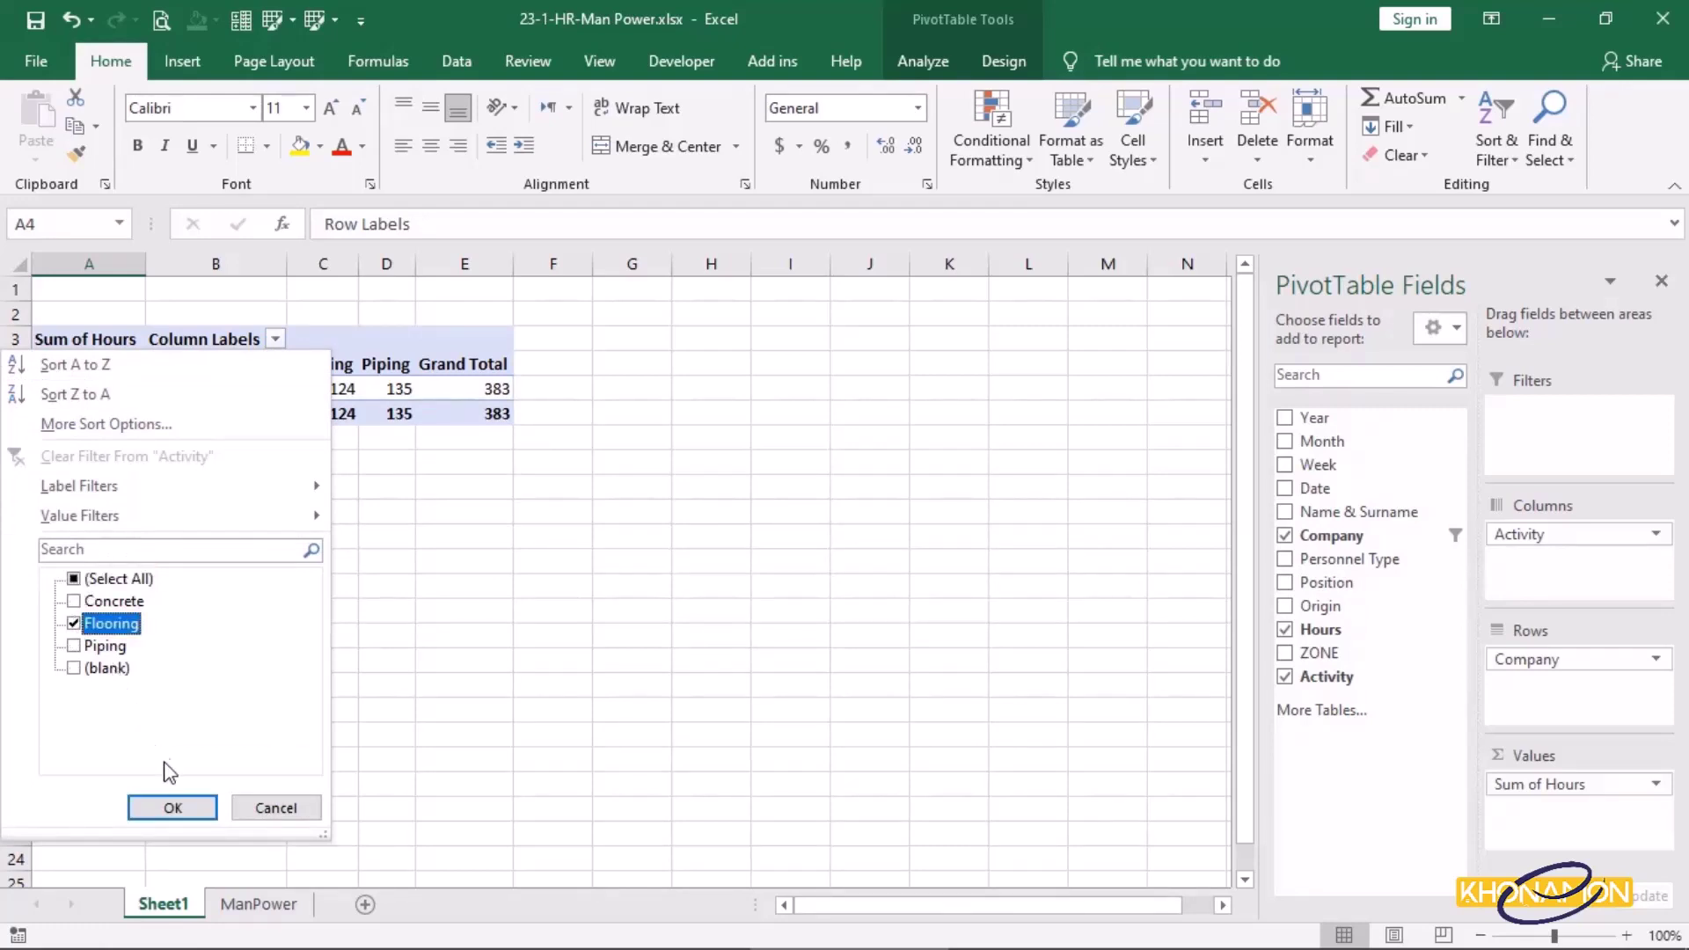
pyautogui.click(173, 807)
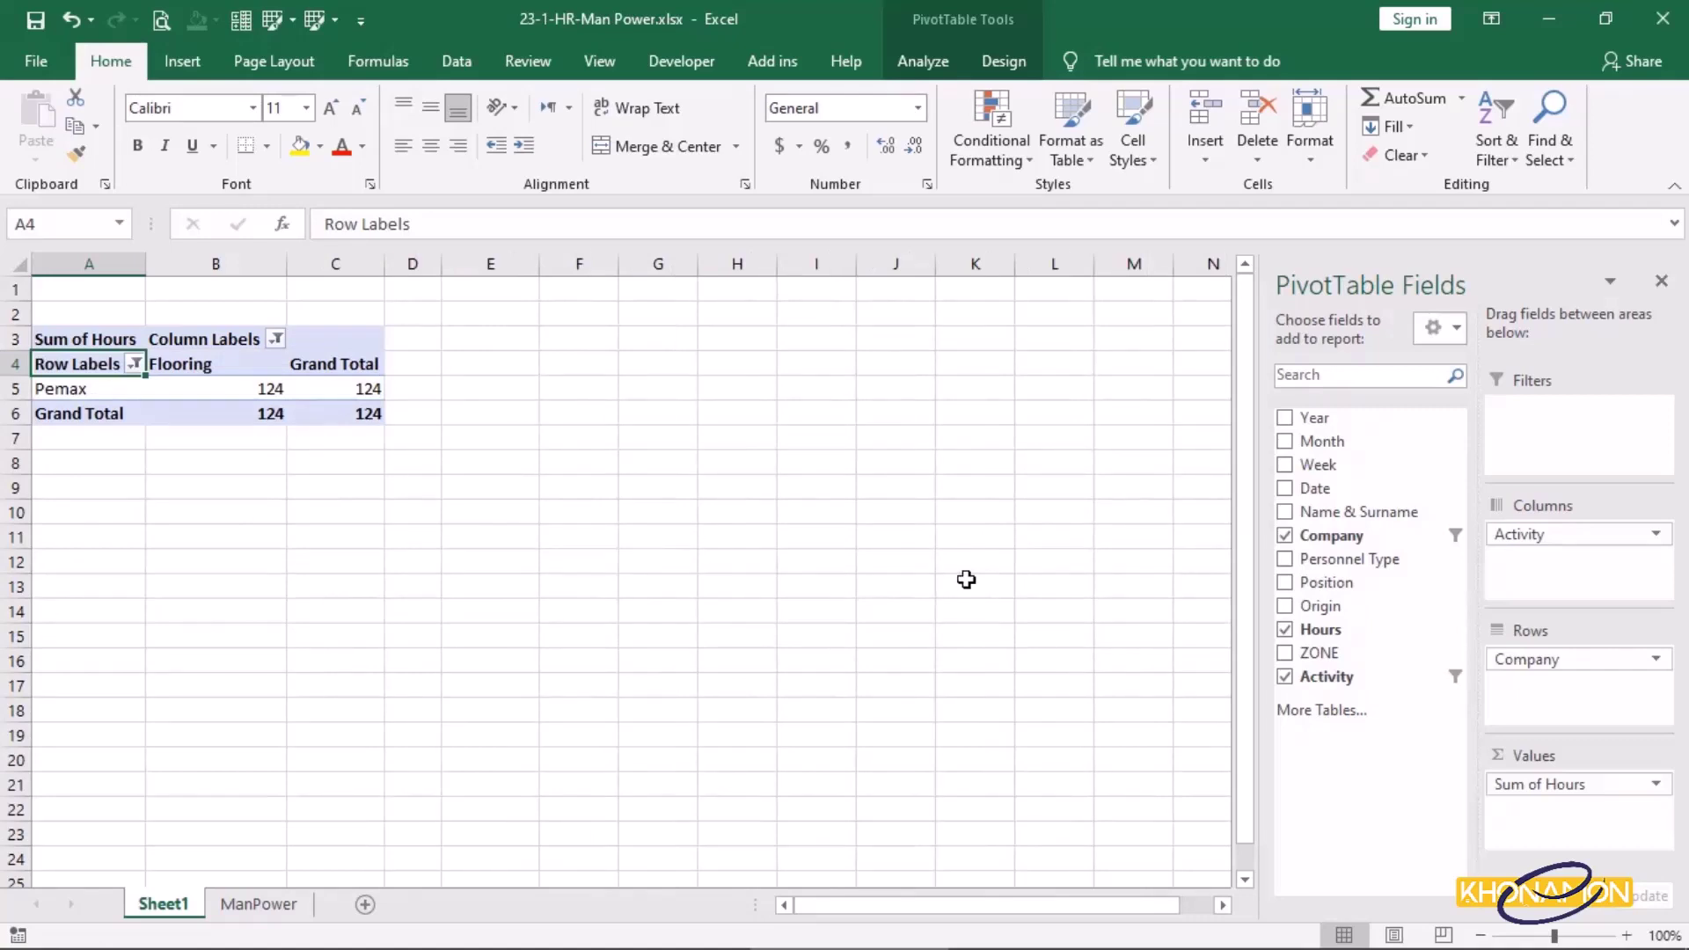
pyautogui.moveTo(1543, 536); pyautogui.dragTo(1585, 704)
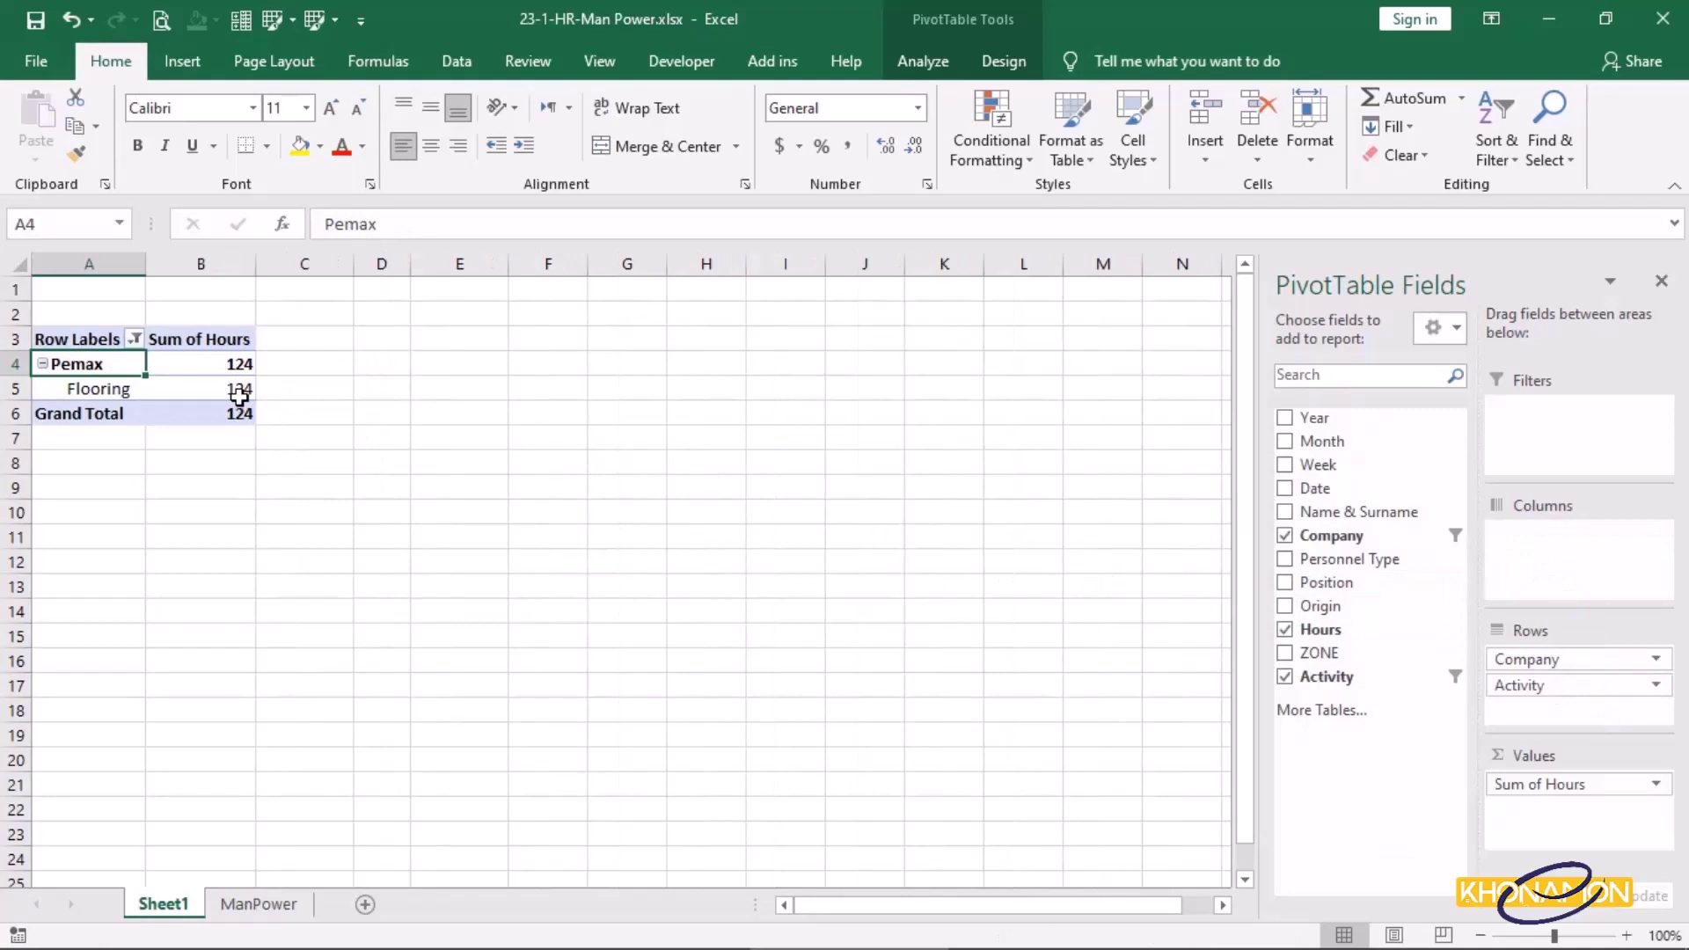
pyautogui.moveTo(1524, 688); pyautogui.dragTo(1540, 556)
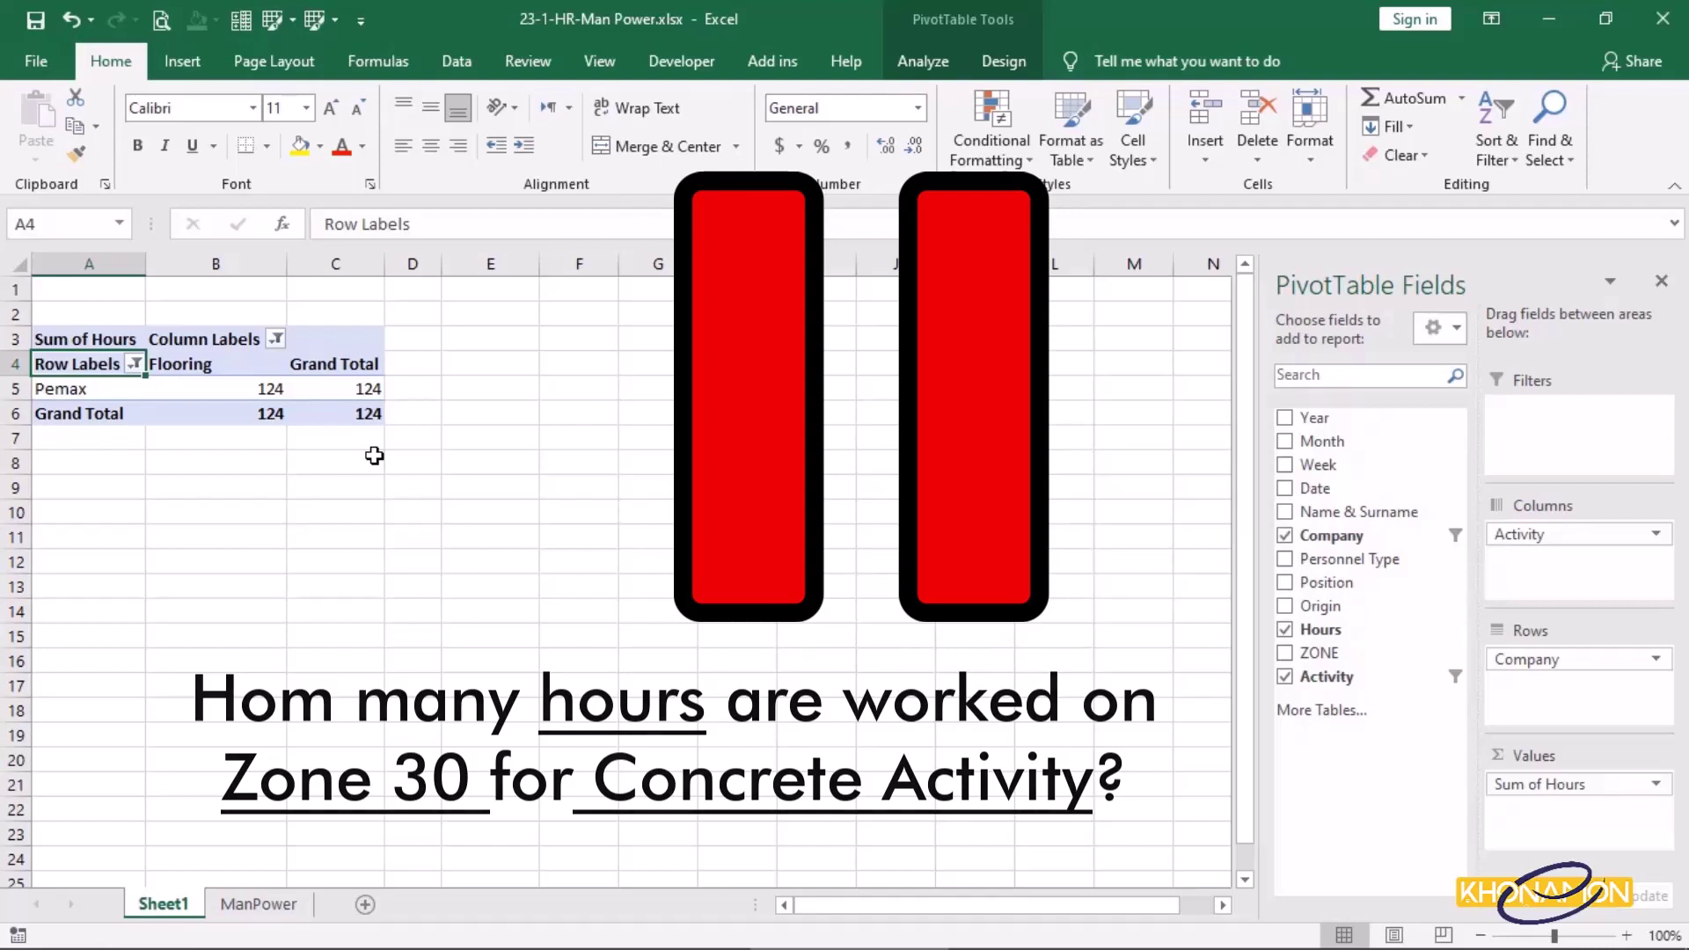
# Restore both companies and all activities in the pivot's filters
pyautogui.click(136, 362)
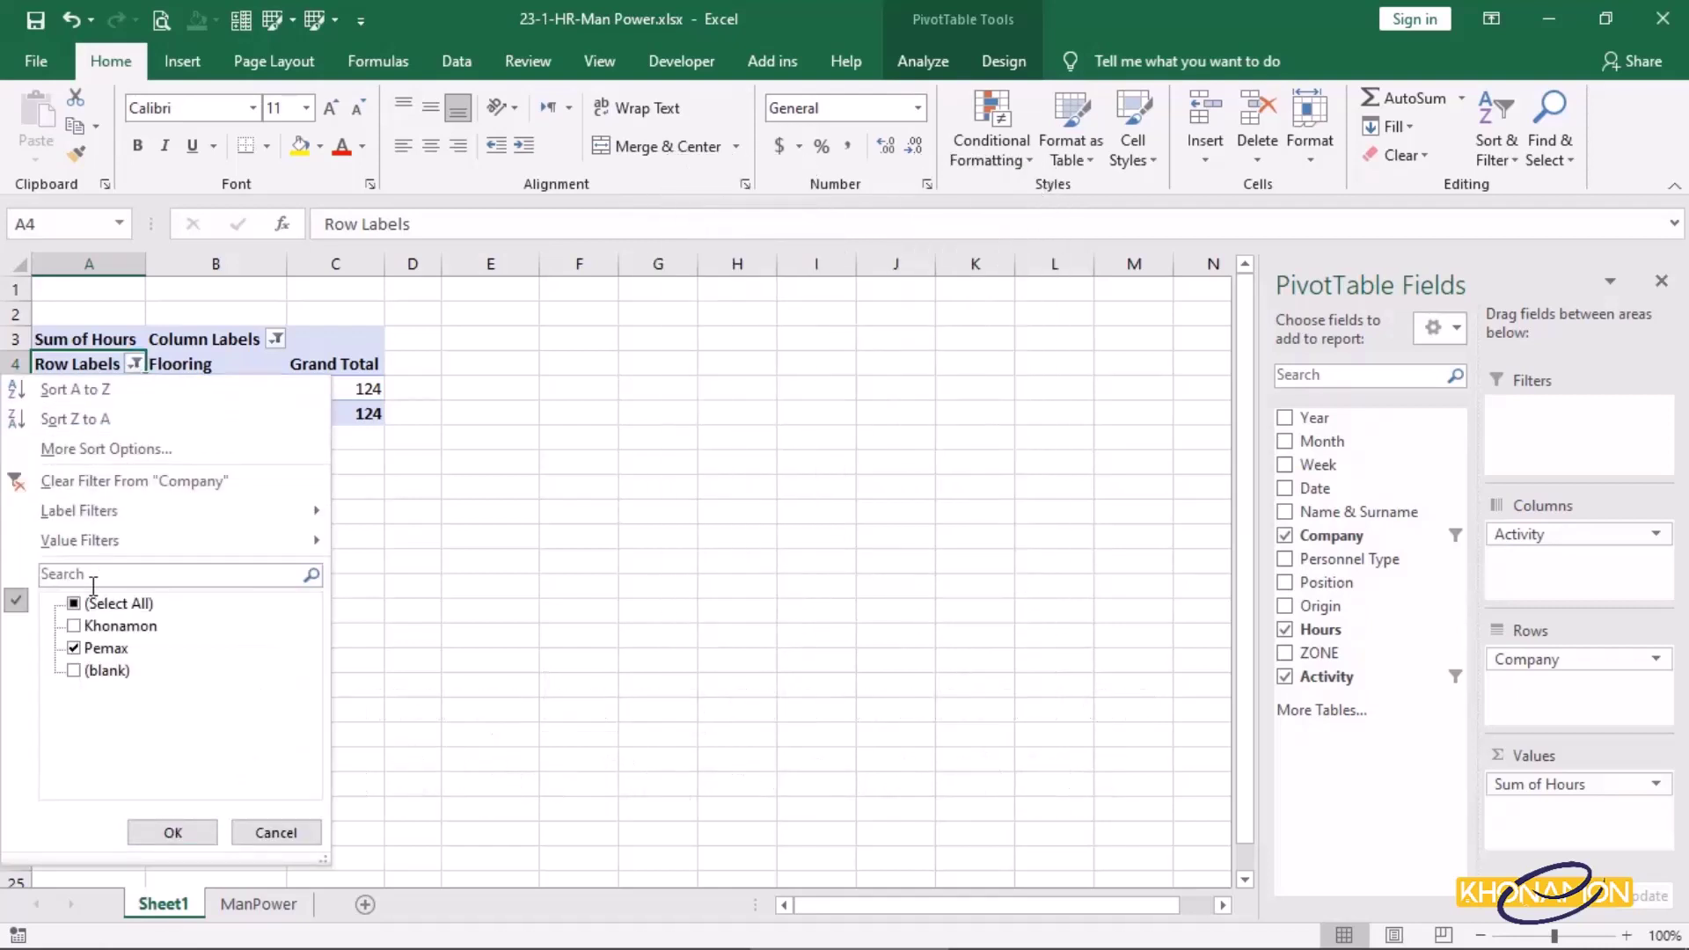
pyautogui.click(74, 625)
pyautogui.click(173, 833)
pyautogui.click(276, 339)
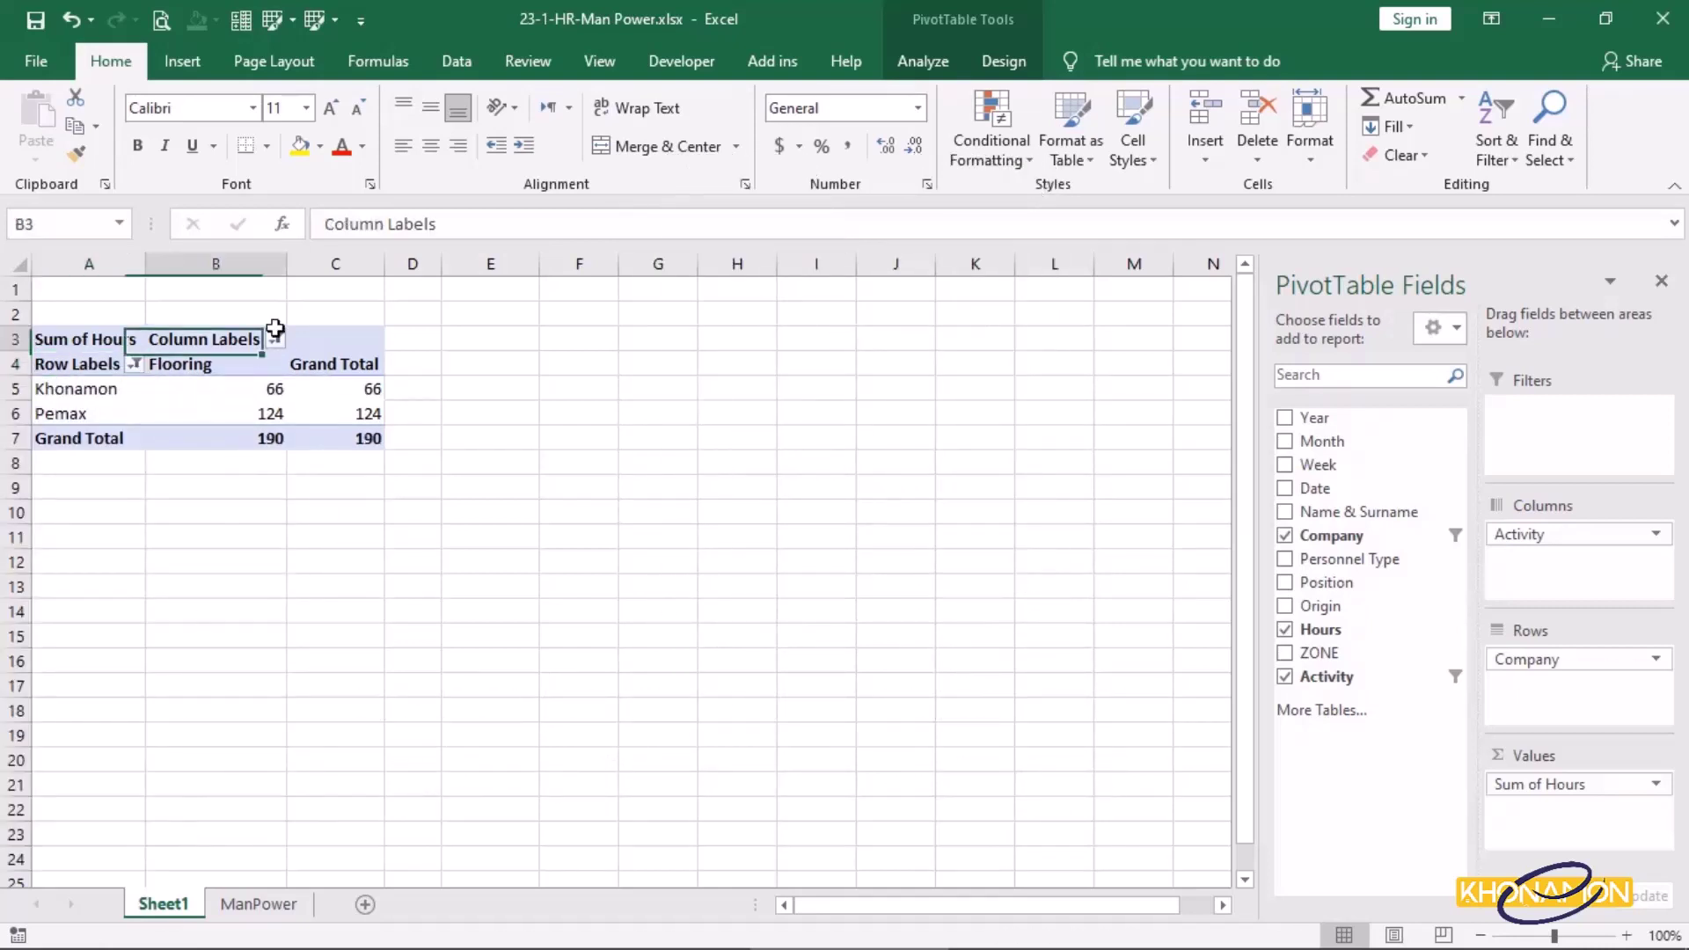
pyautogui.click(74, 578)
pyautogui.click(169, 807)
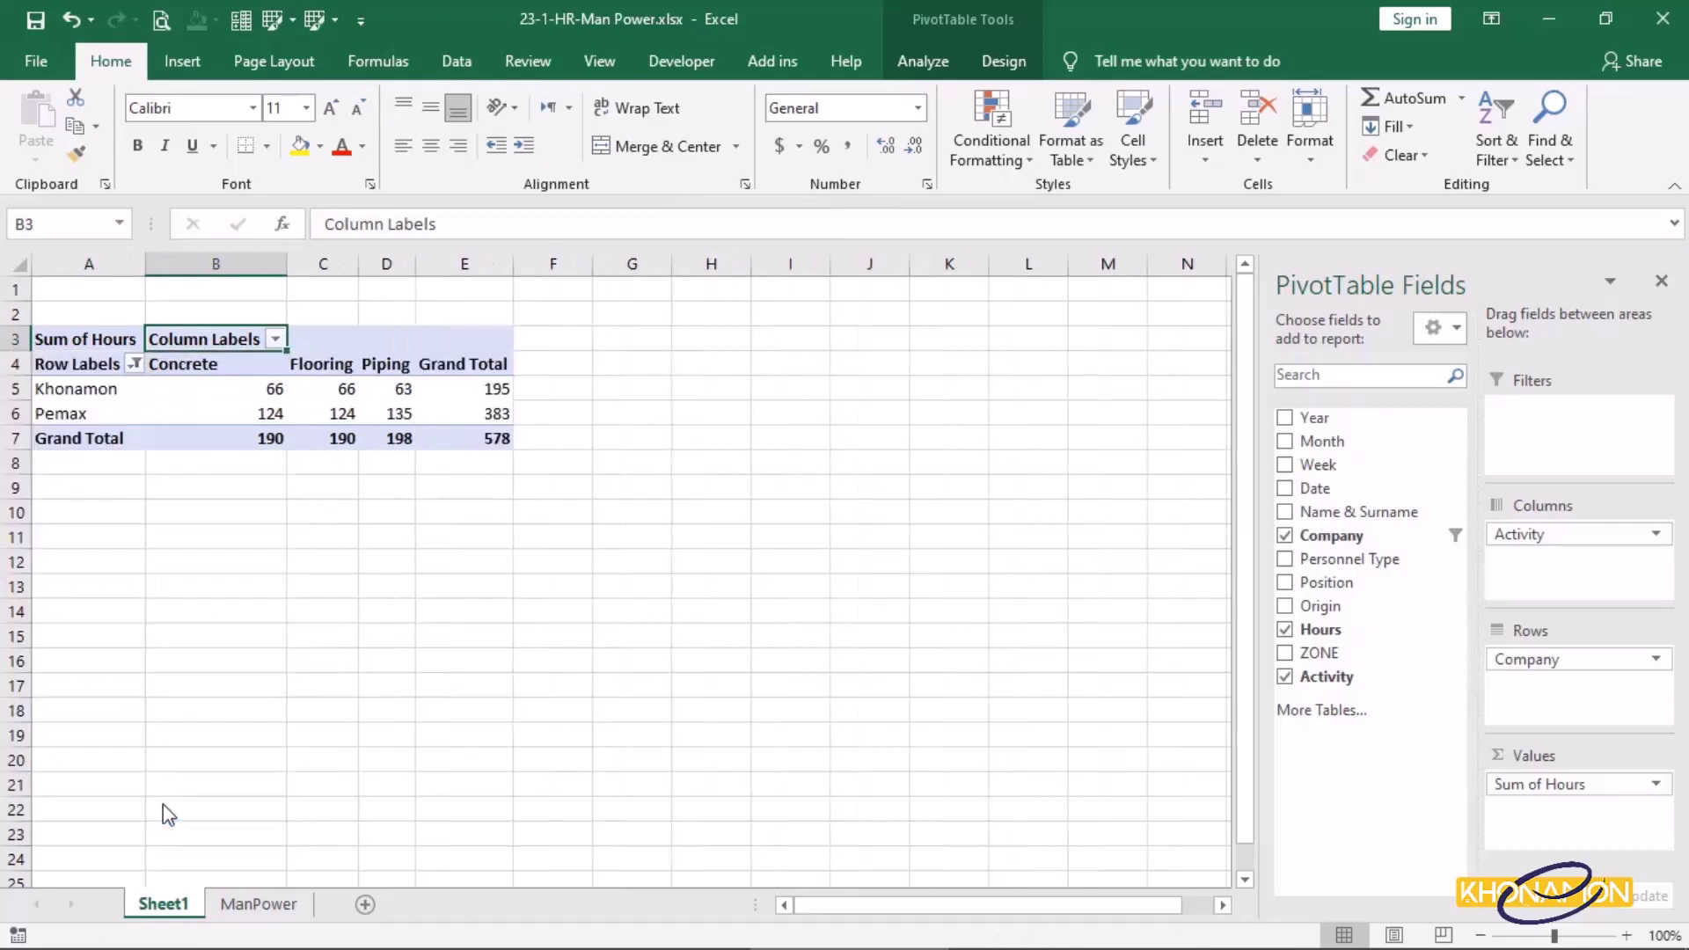
# Replace Company and Activity with ZONE rows and nested Activity rows
pyautogui.moveTo(1526, 660); pyautogui.dragTo(1171, 613)
pyautogui.moveTo(1566, 534); pyautogui.dragTo(1159, 555)
pyautogui.moveTo(1356, 657); pyautogui.dragTo(1585, 665)
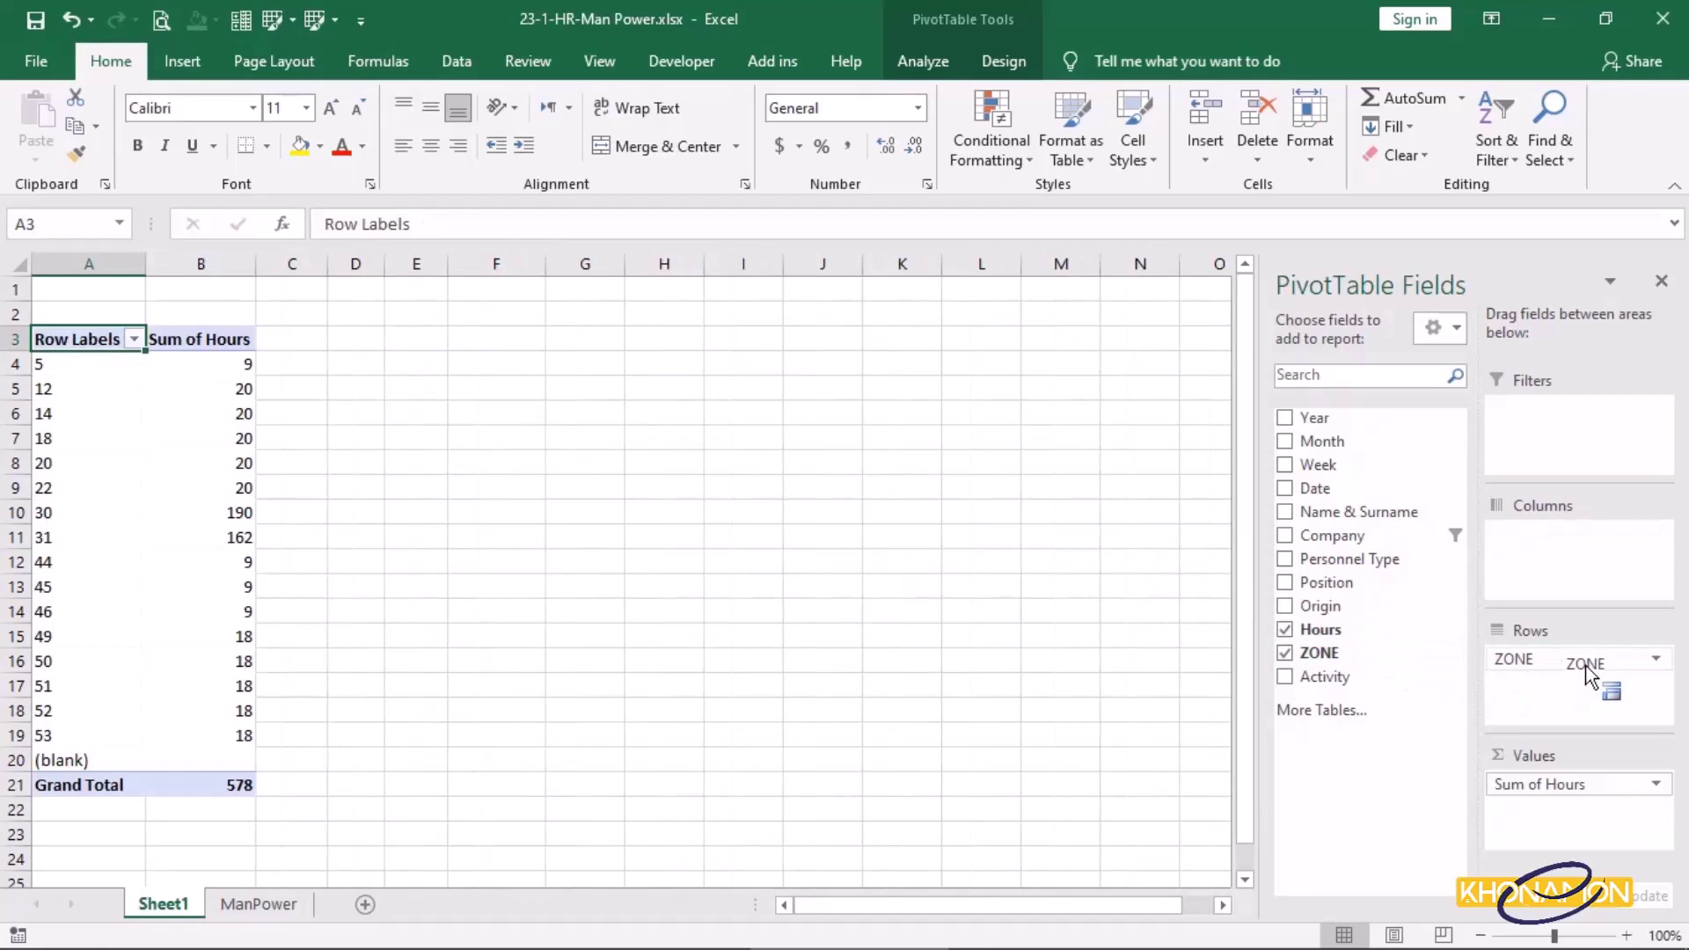
pyautogui.moveTo(1357, 678); pyautogui.dragTo(1522, 675)
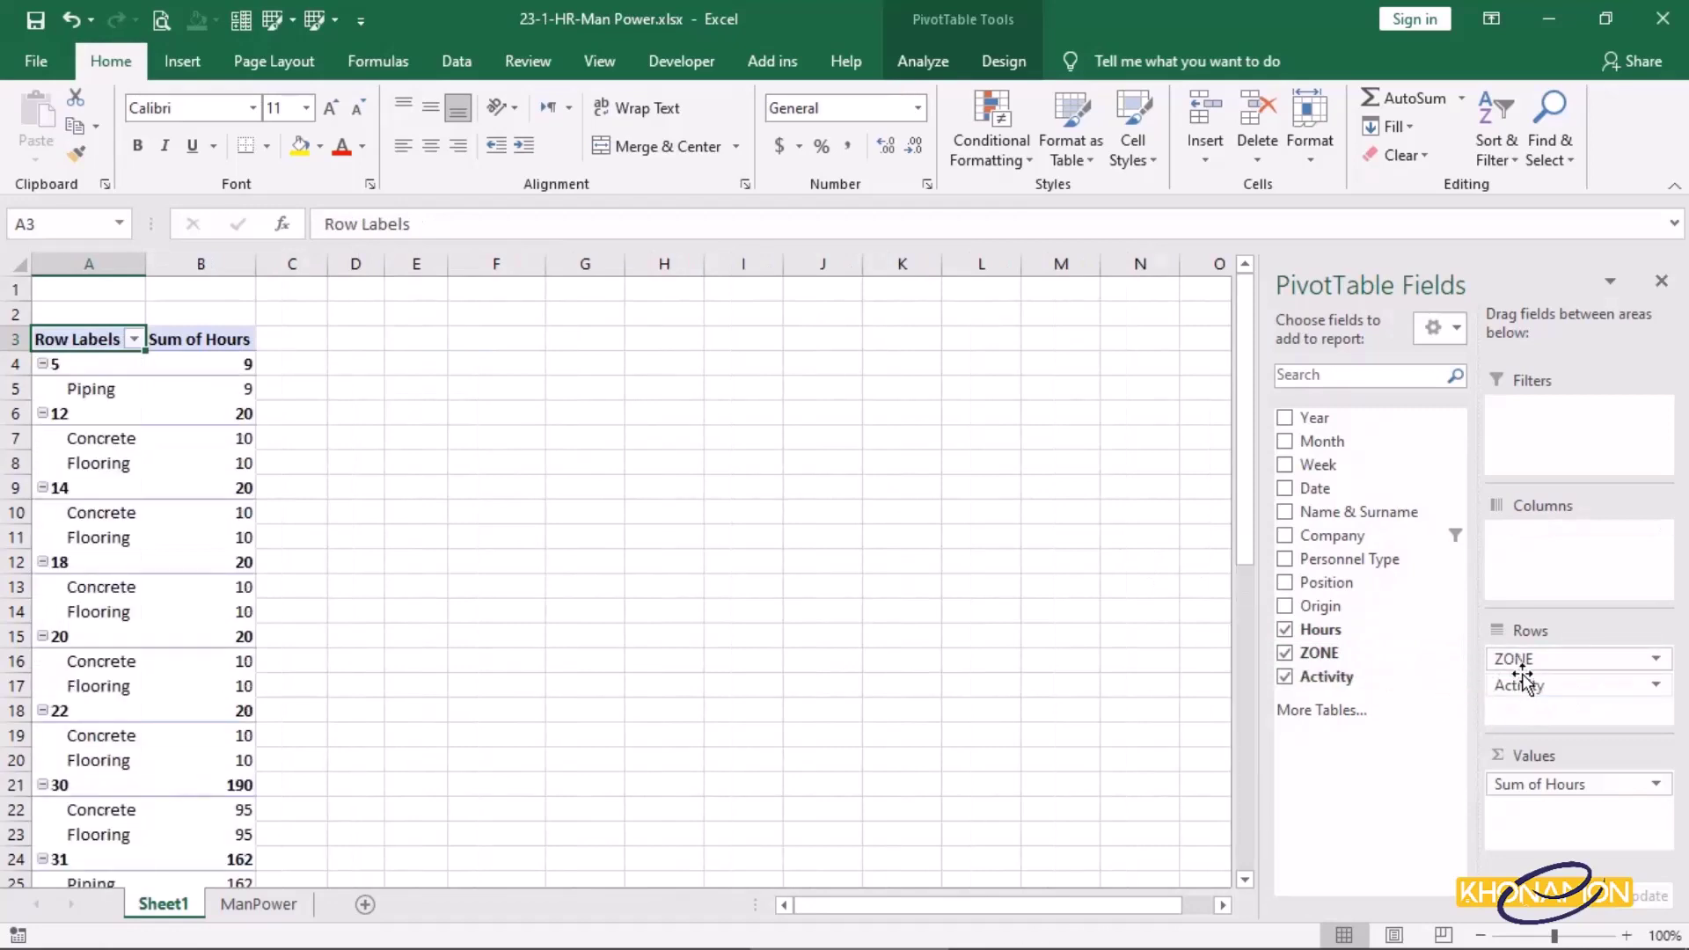
# Filter ZONE to 30 and Activity to Concrete, leaving 95 hours
pyautogui.click(132, 340)
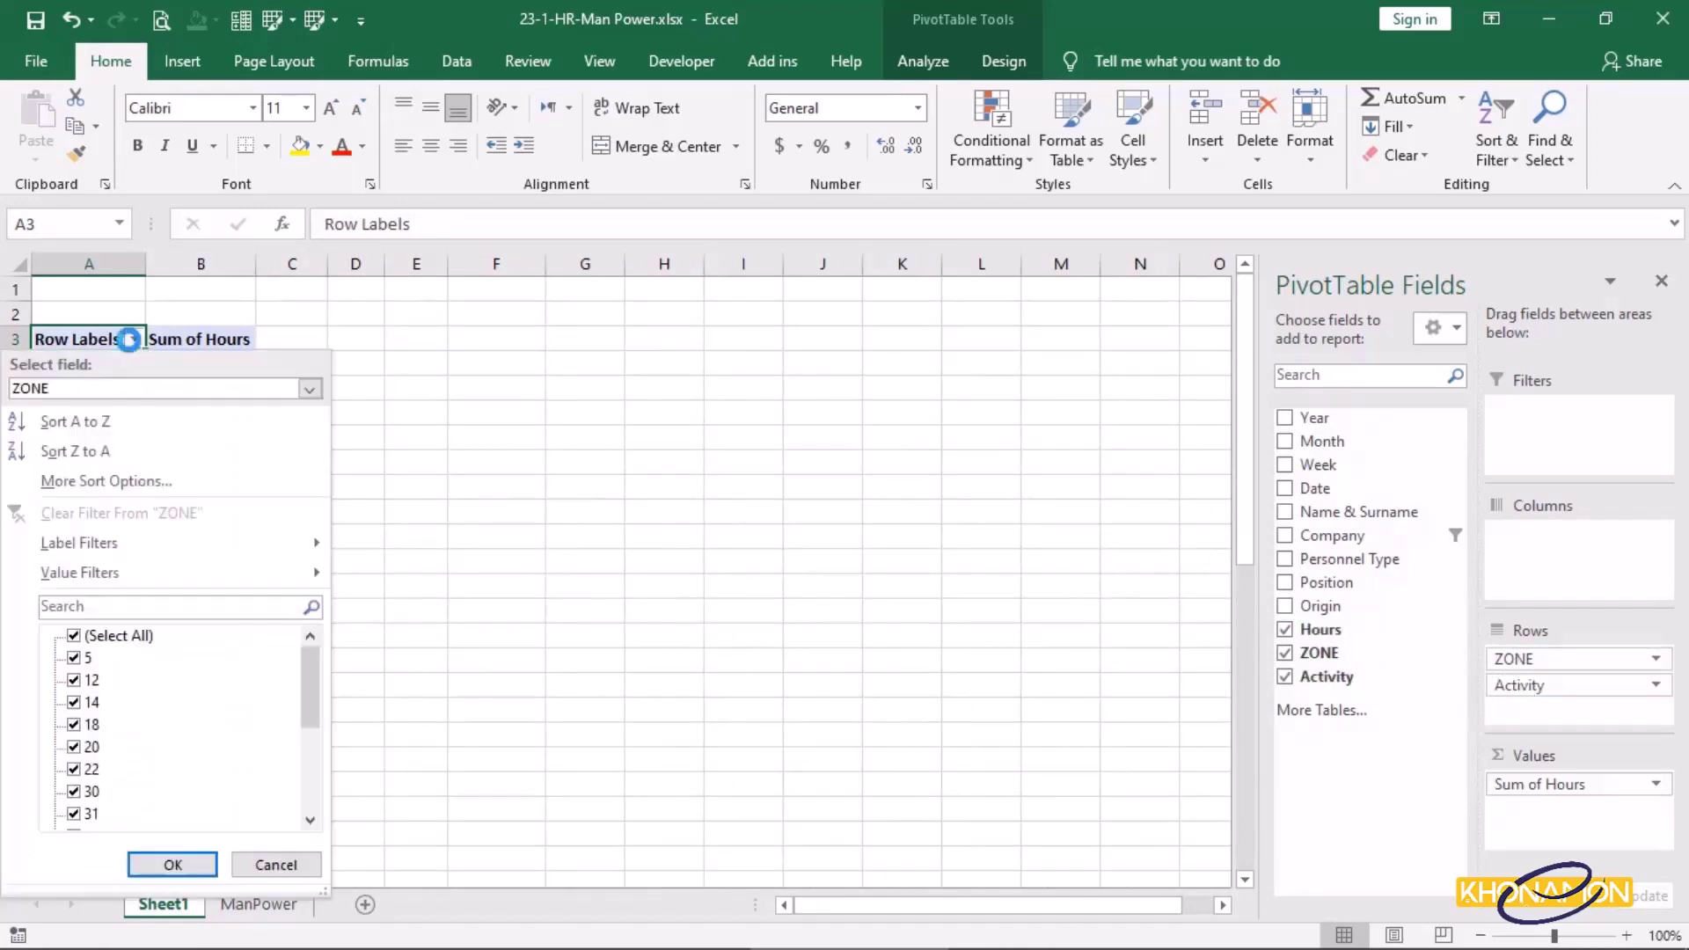
pyautogui.click(74, 635)
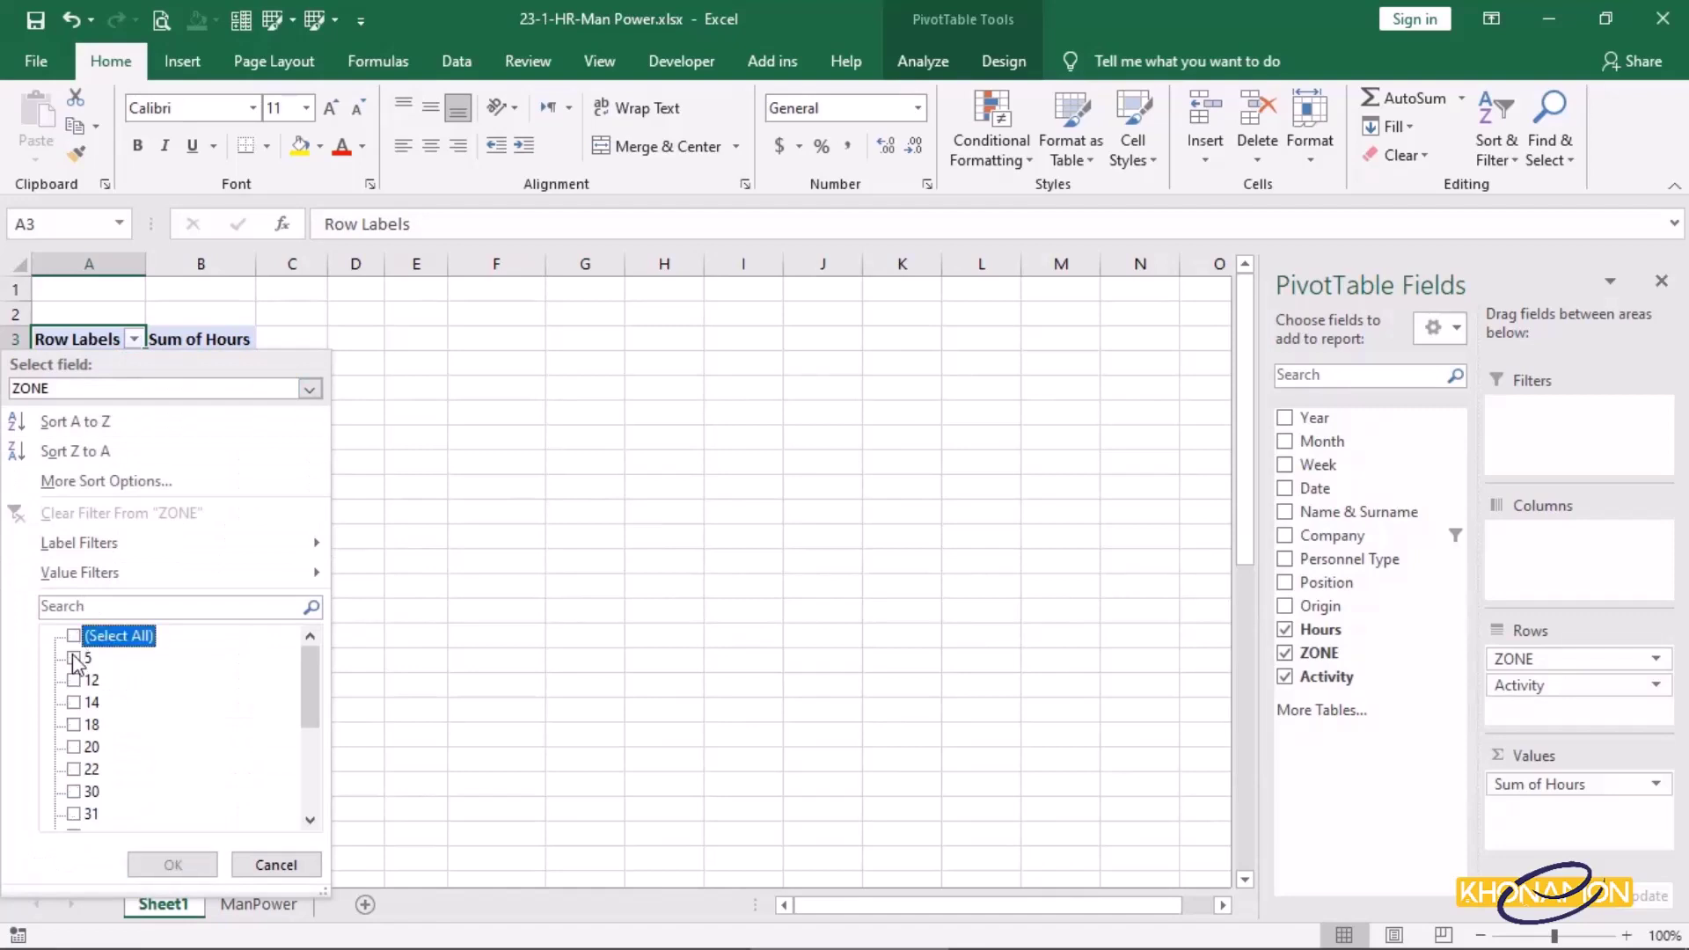
pyautogui.click(73, 791)
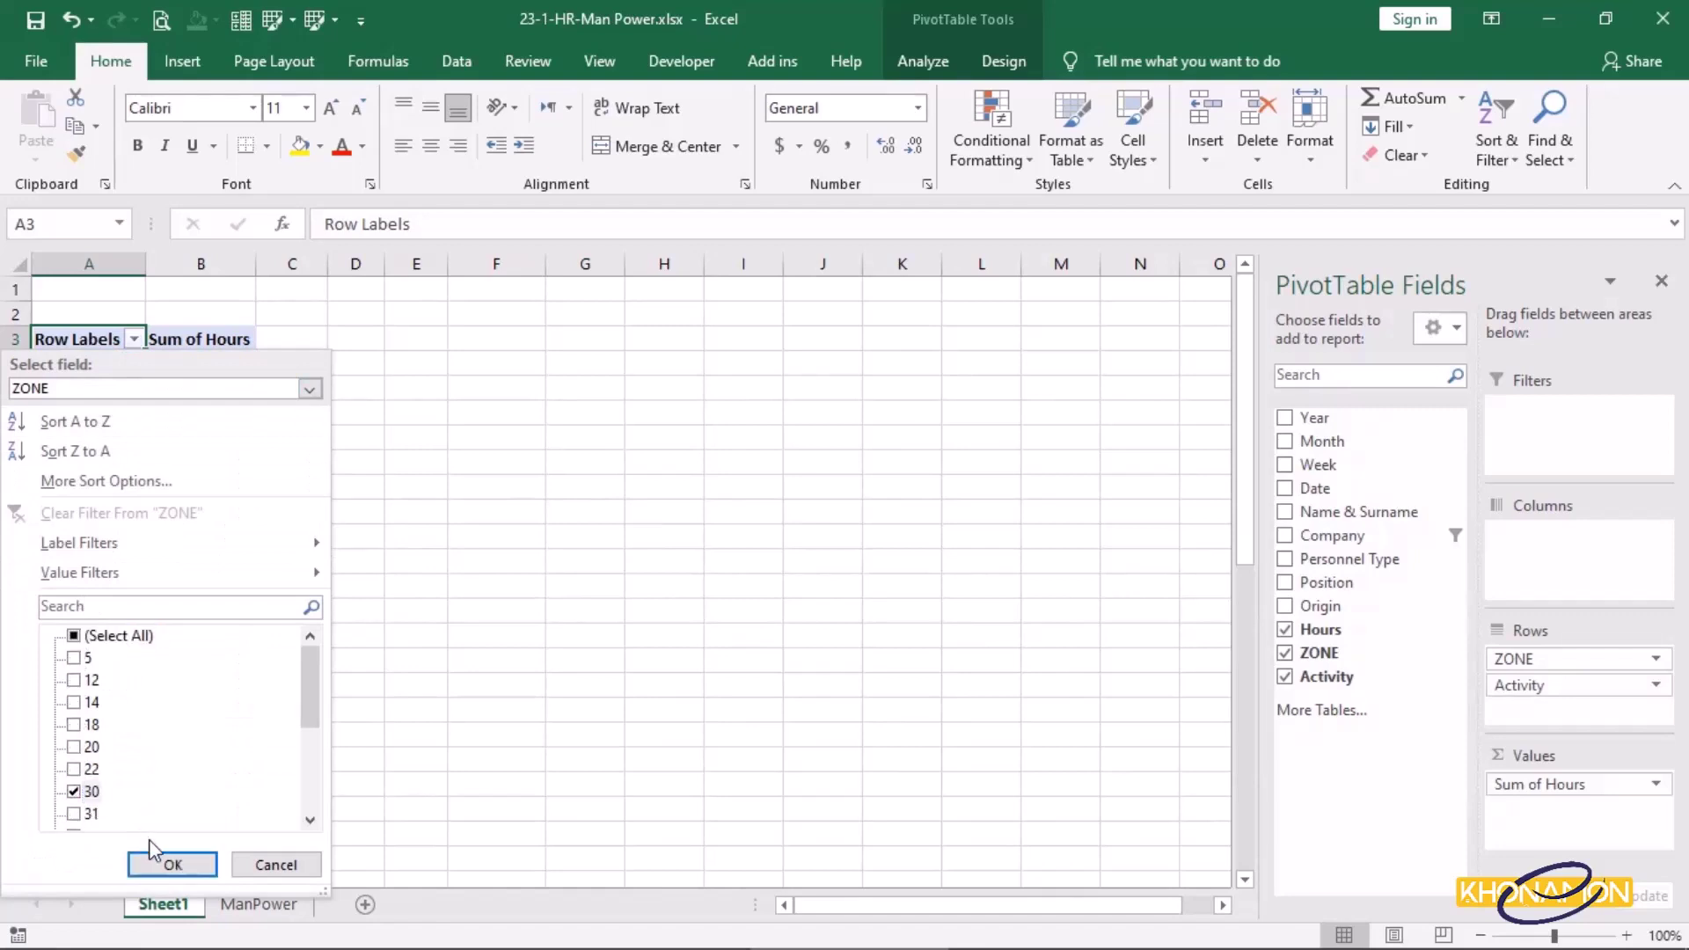
pyautogui.click(160, 862)
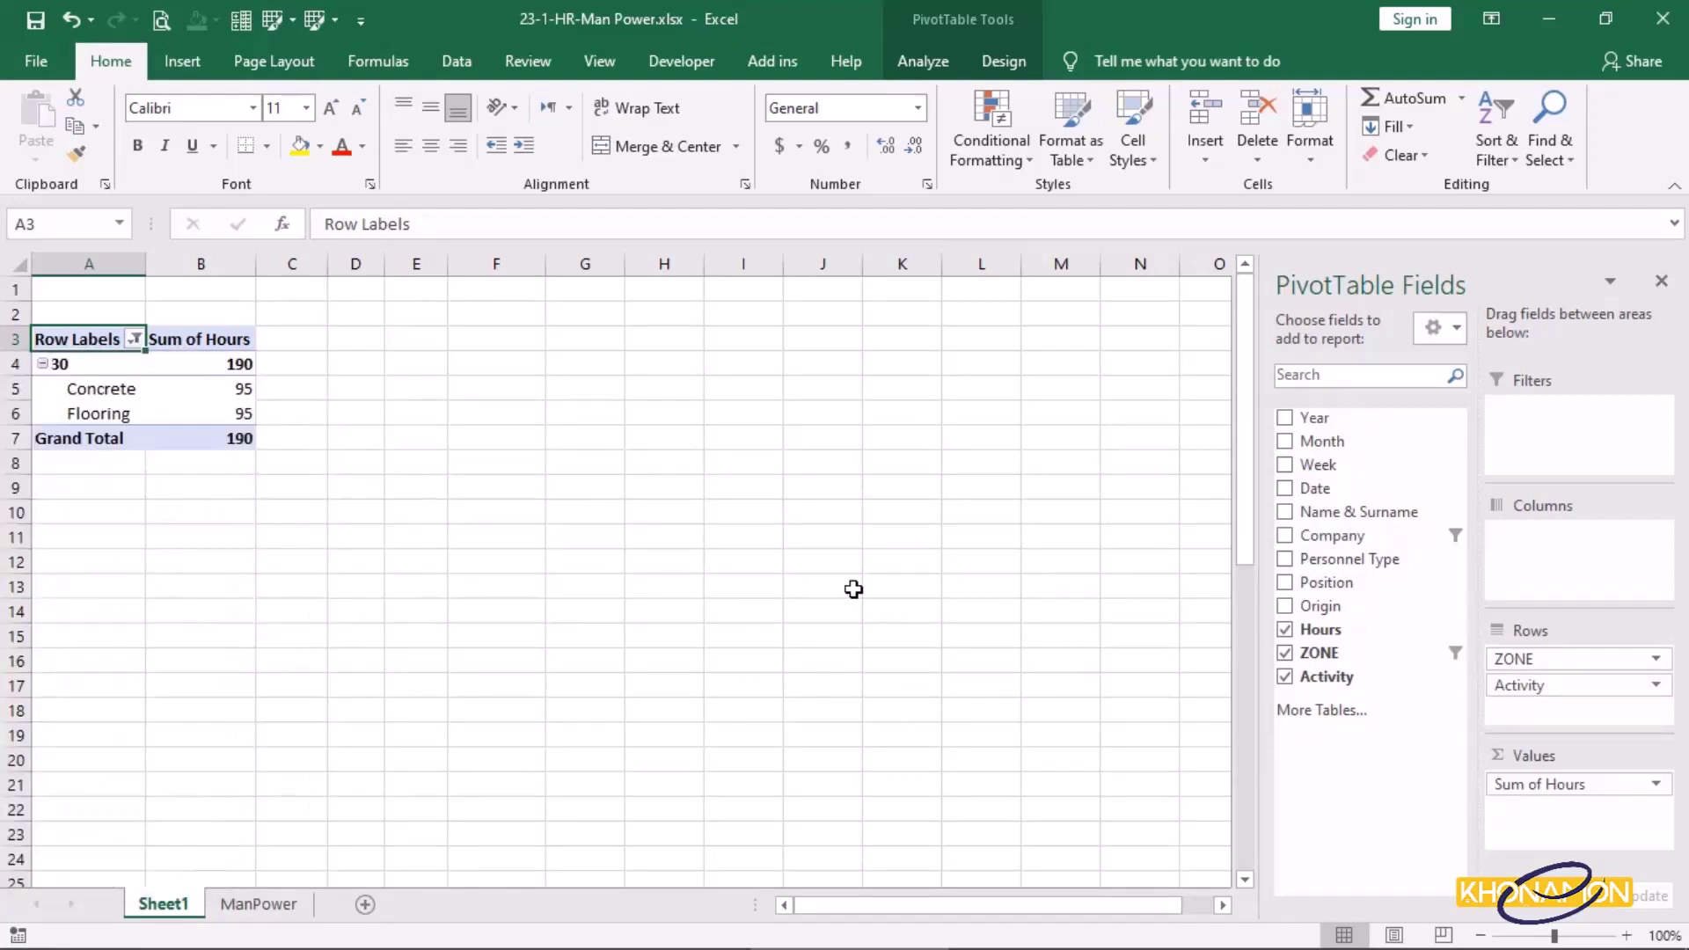
pyautogui.click(1457, 677)
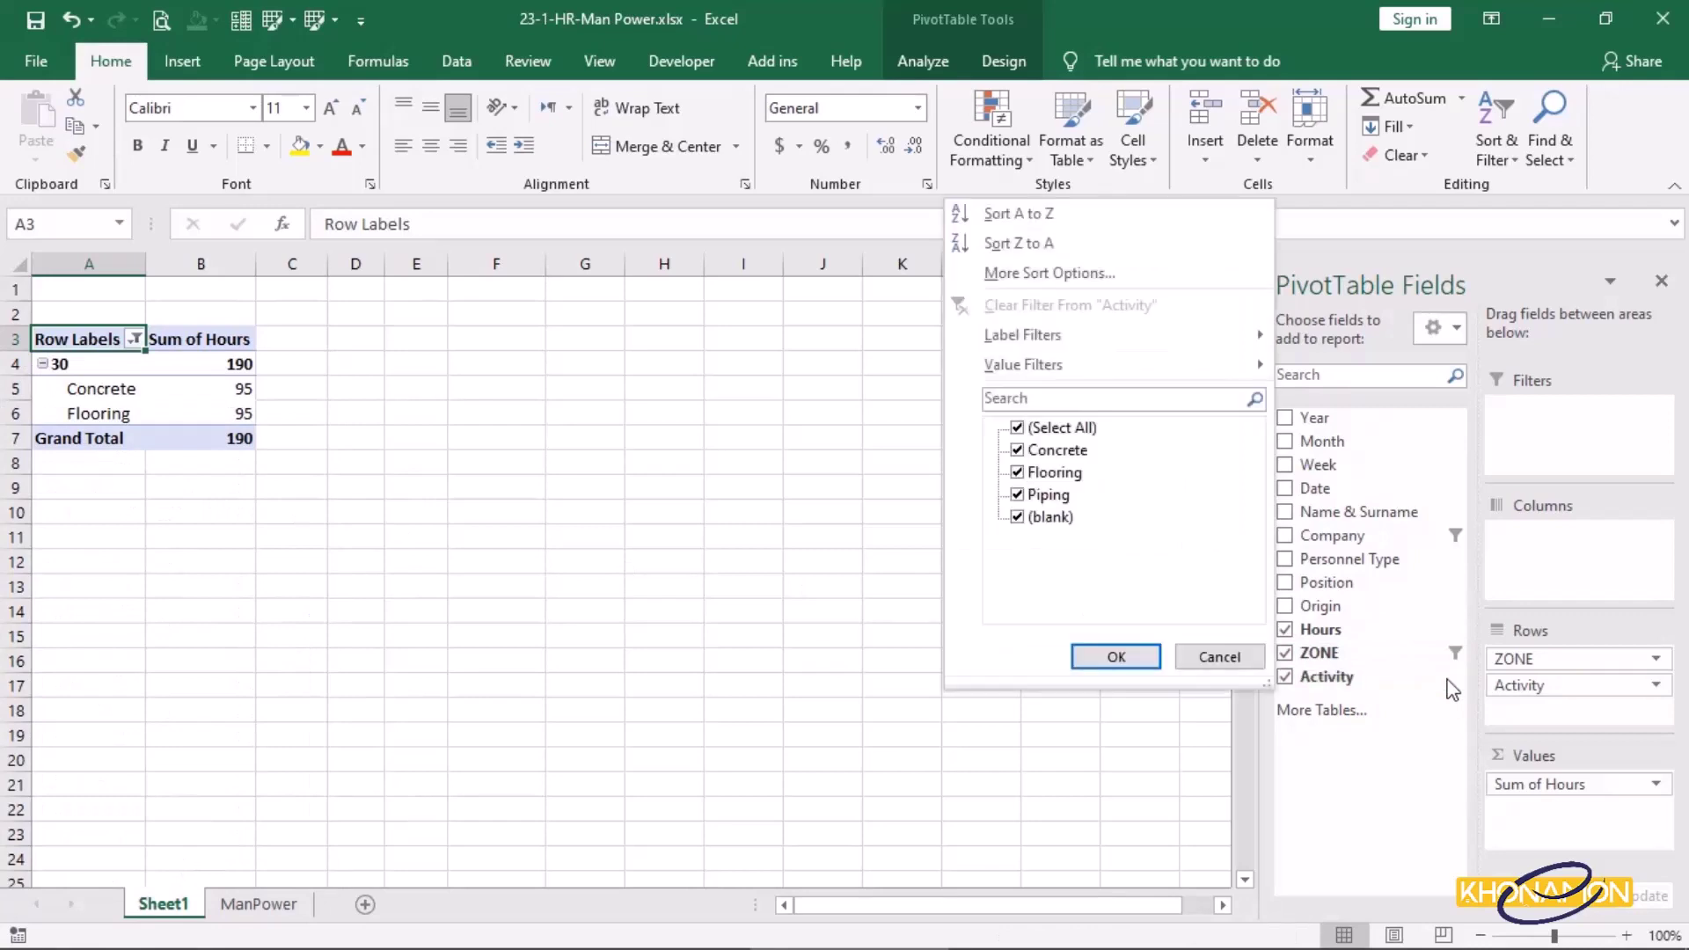
pyautogui.click(1018, 427)
pyautogui.click(1018, 450)
pyautogui.click(1135, 666)
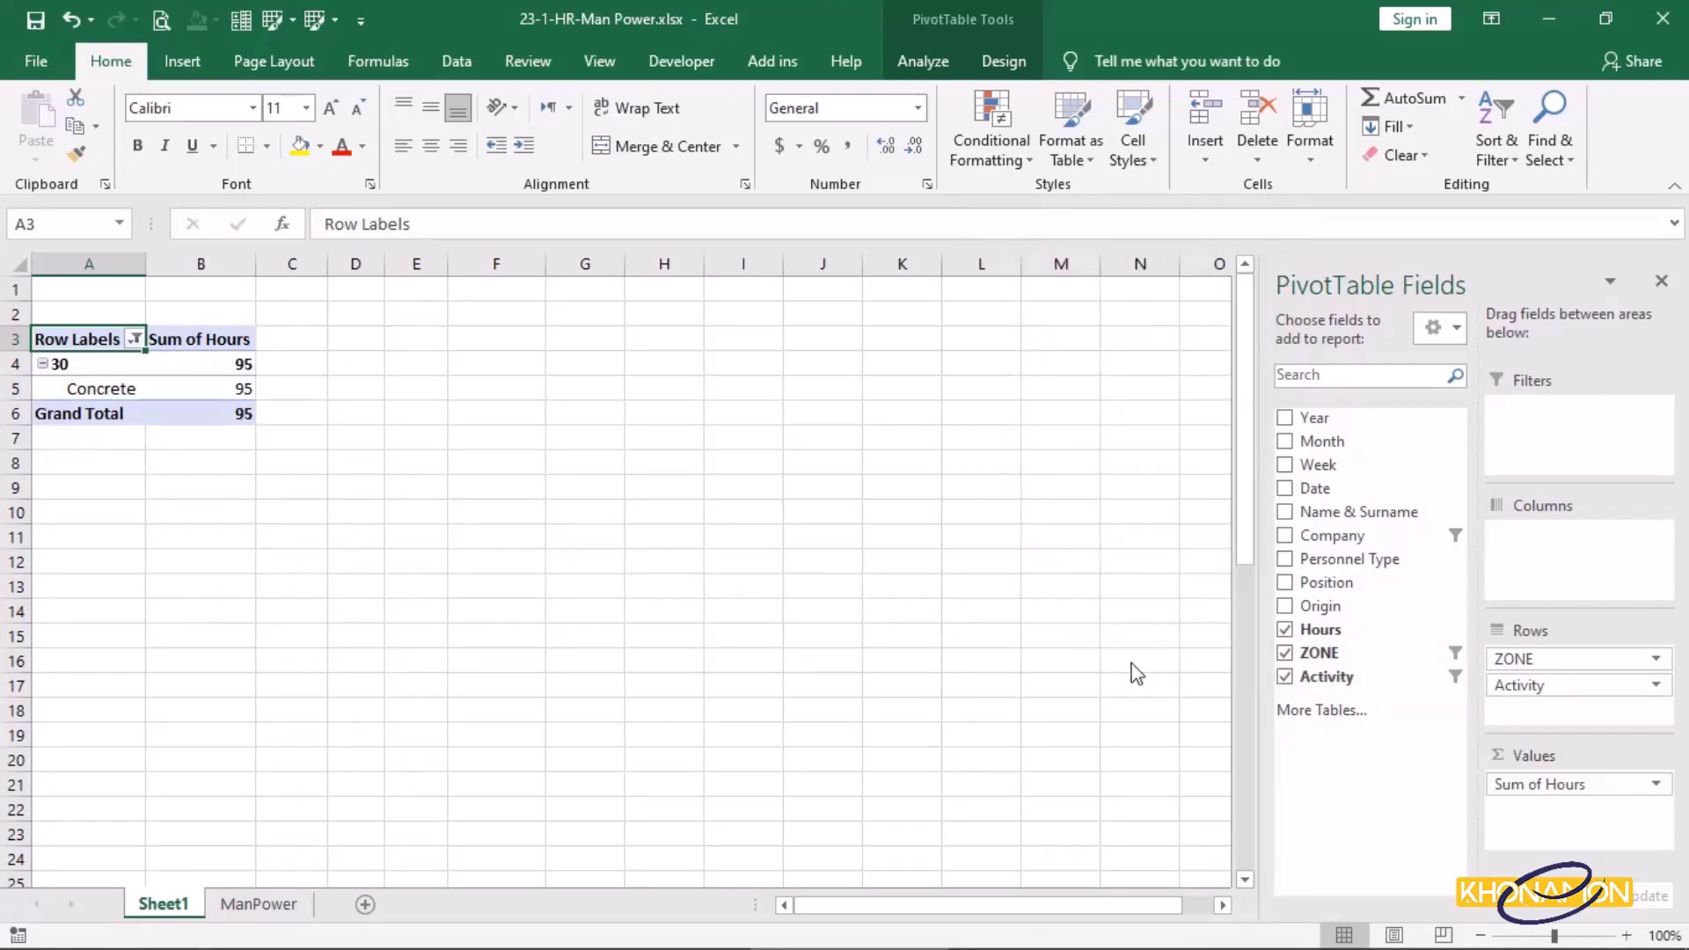